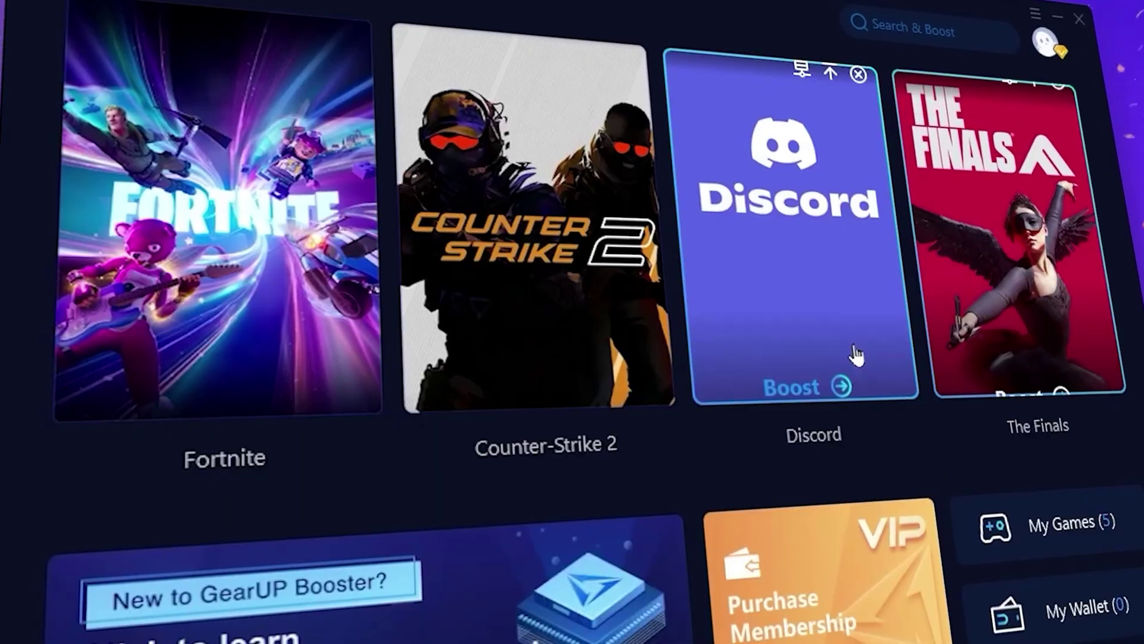
{"action": "mouse_move", "coordinate": [828, 379]}
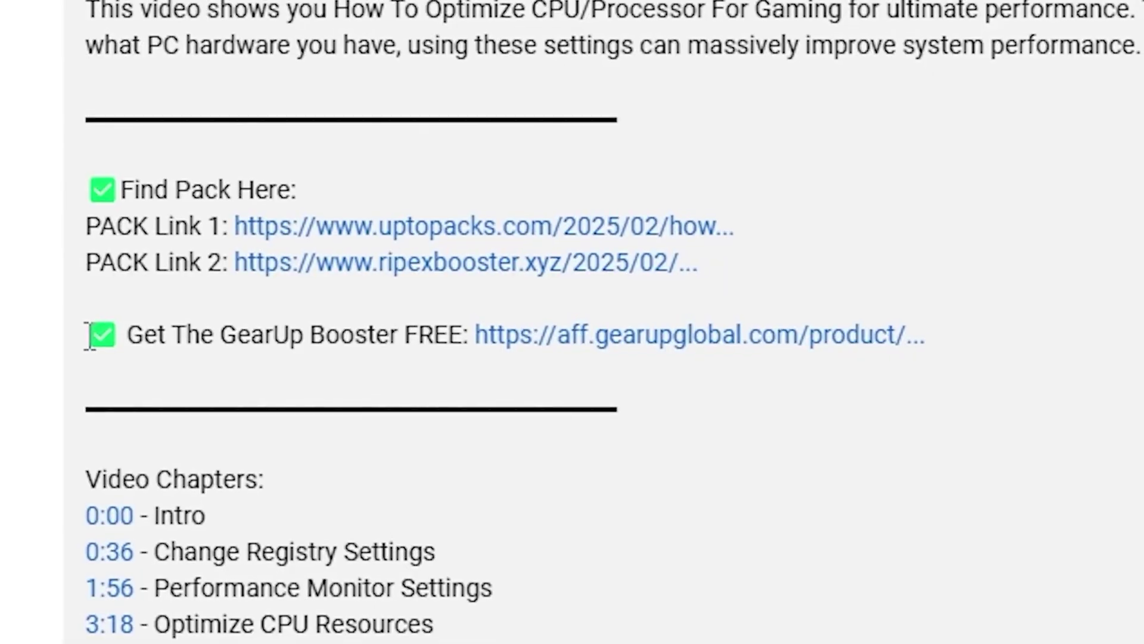
{"action": "left_click_drag", "start_coordinate": [89, 332], "coordinate": [935, 352]}
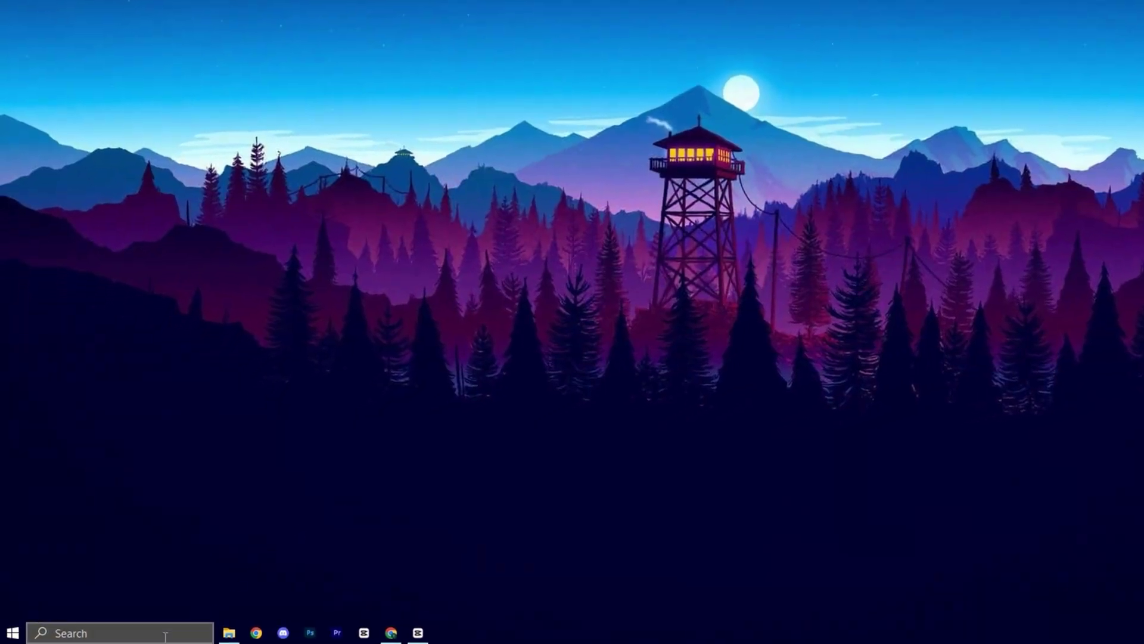
Search Windows for msconf and open System Configuration.
{"action": "key", "text": "super+s"}
{"action": "type", "text": "m"}
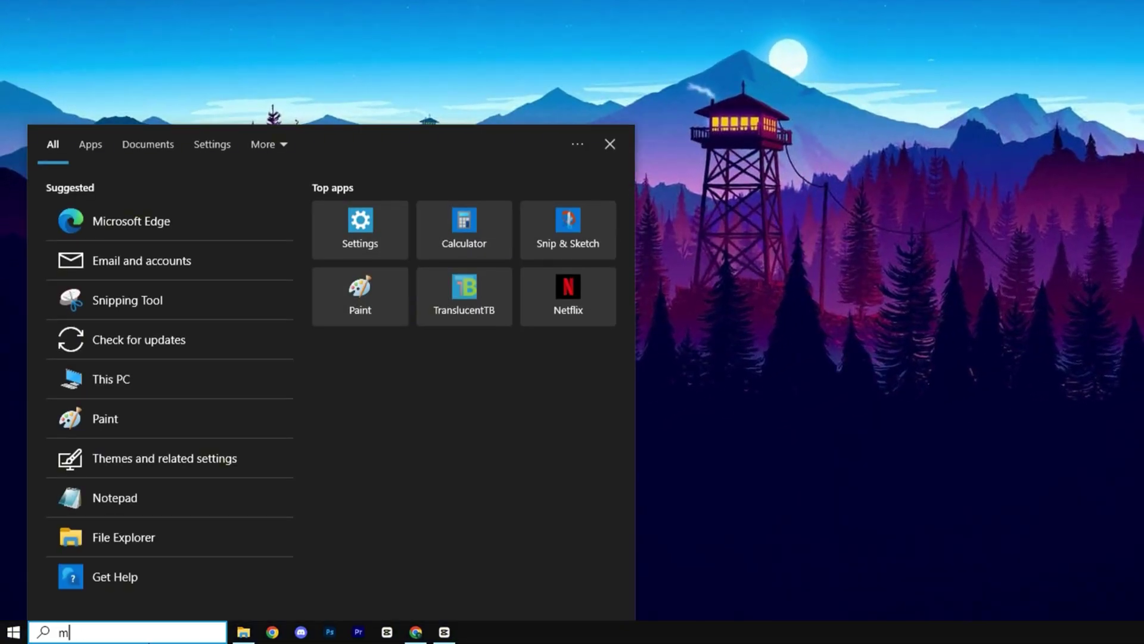
{"action": "type", "text": "scon"}
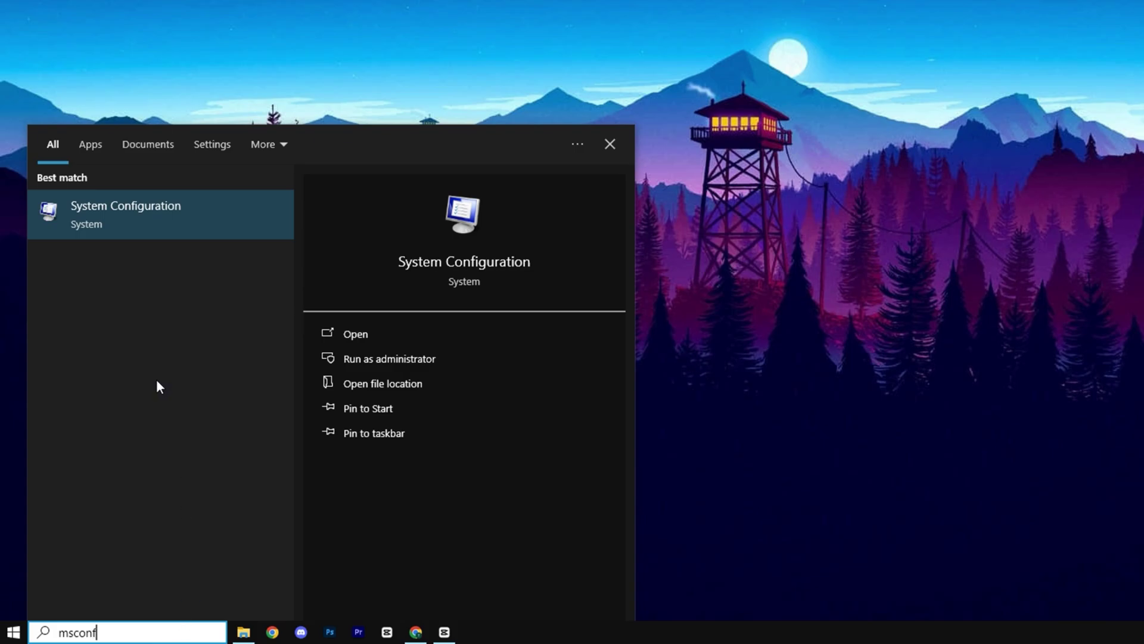
{"action": "type", "text": "f"}
{"action": "left_click", "coordinate": [141, 213]}
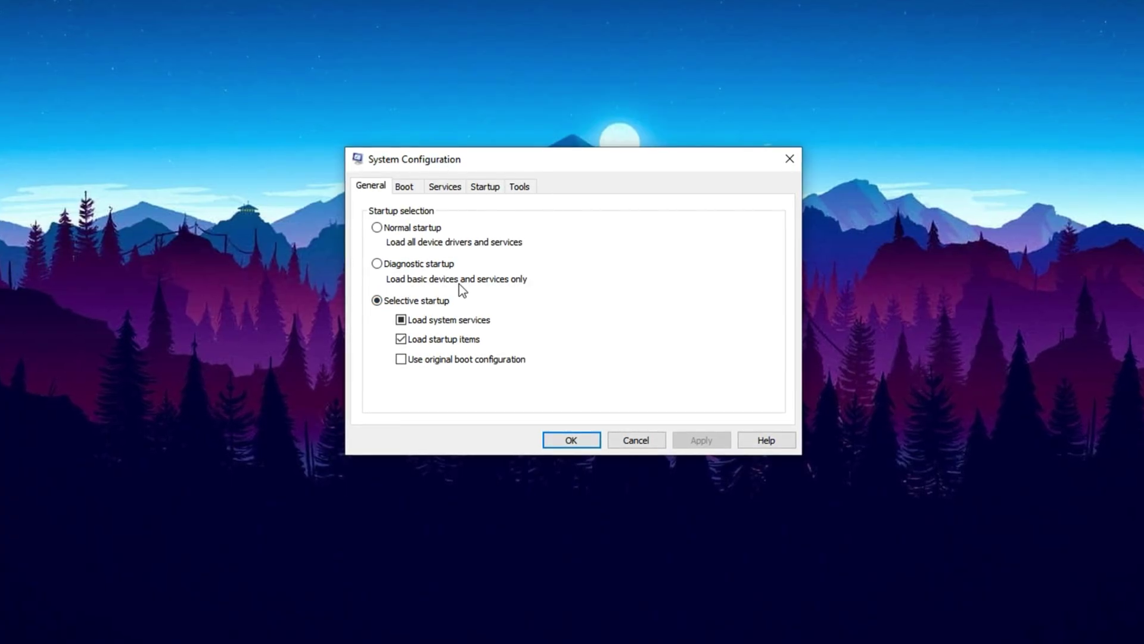
Hide all Microsoft services in the System Configuration services list and review the remaining third-party services.
{"action": "left_click", "coordinate": [456, 184]}
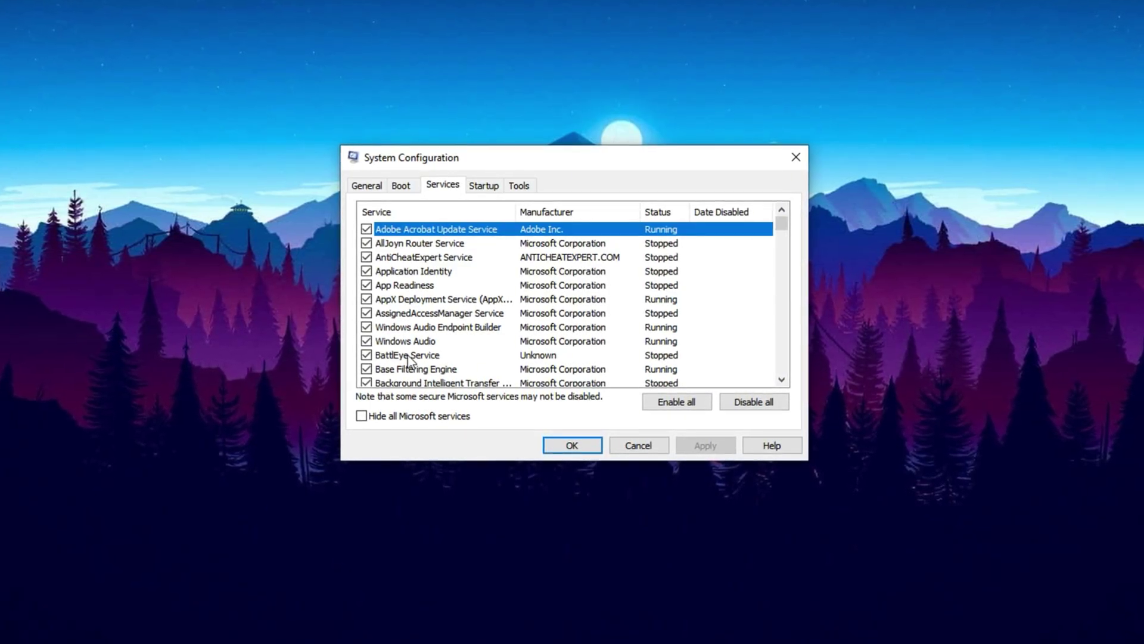
{"action": "left_click", "coordinate": [364, 416]}
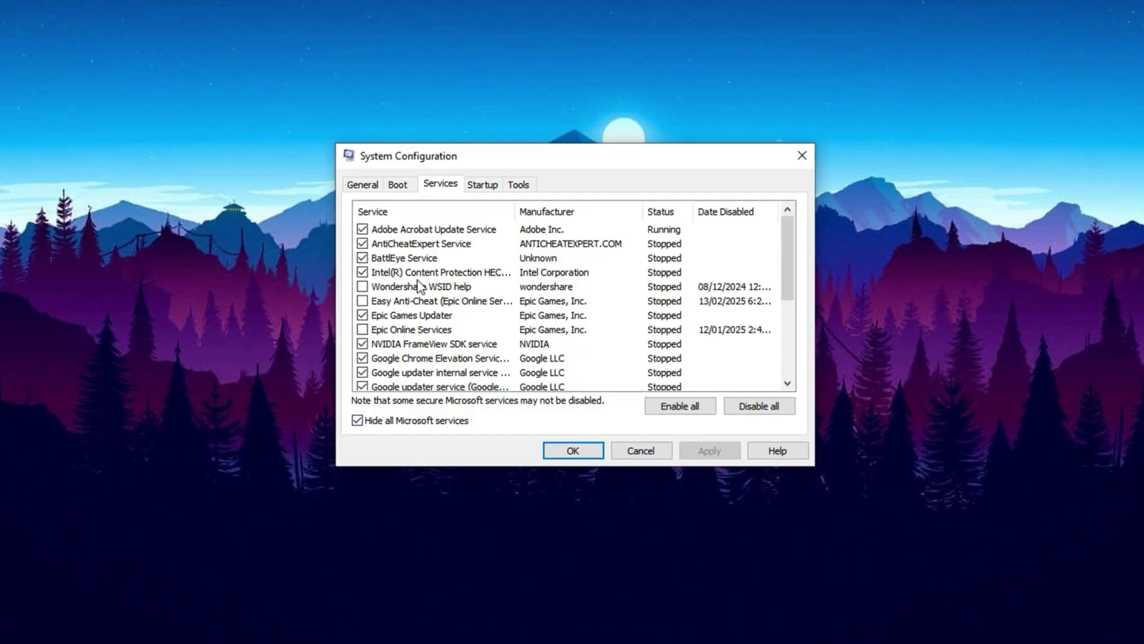
{"action": "scroll", "coordinate": [452, 344], "scroll_direction": "down", "scroll_amount": 4}
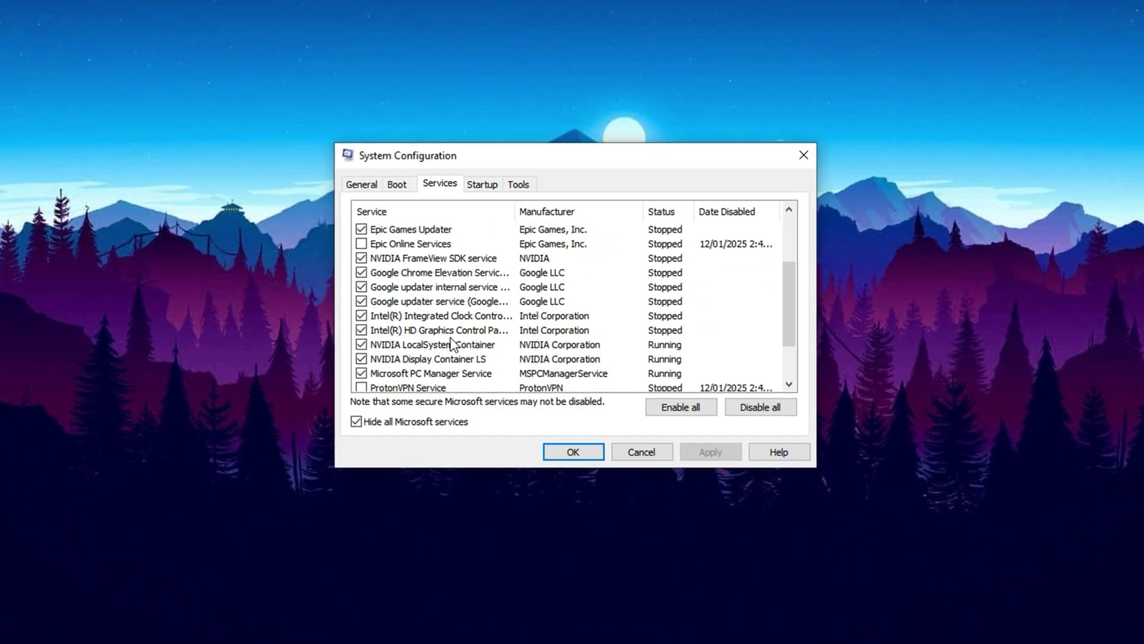
{"action": "scroll", "coordinate": [450, 344], "scroll_direction": "up", "scroll_amount": 3}
{"action": "scroll", "coordinate": [450, 344], "scroll_direction": "up", "scroll_amount": 1}
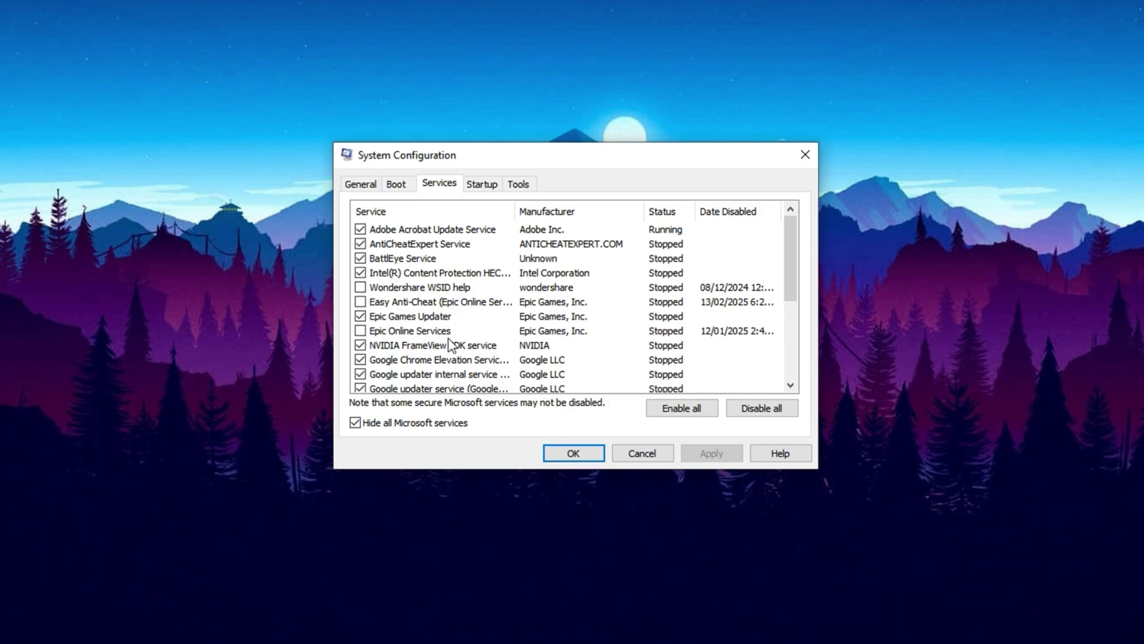
{"action": "scroll", "coordinate": [448, 322], "scroll_direction": "down", "scroll_amount": 4}
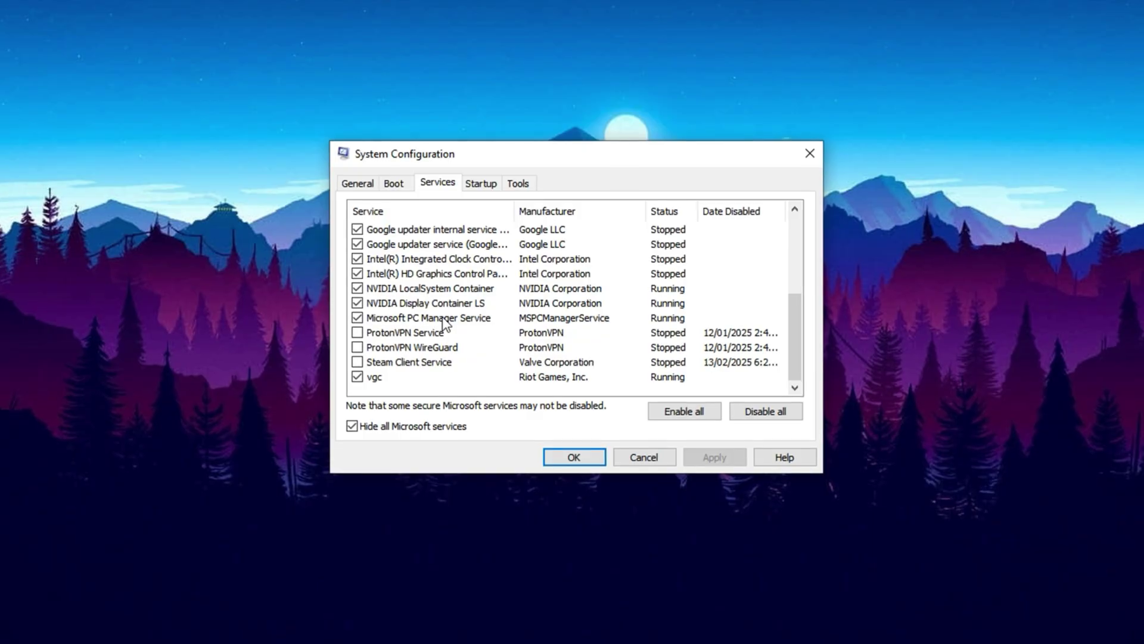
{"action": "scroll", "coordinate": [446, 324], "scroll_direction": "up", "scroll_amount": 4}
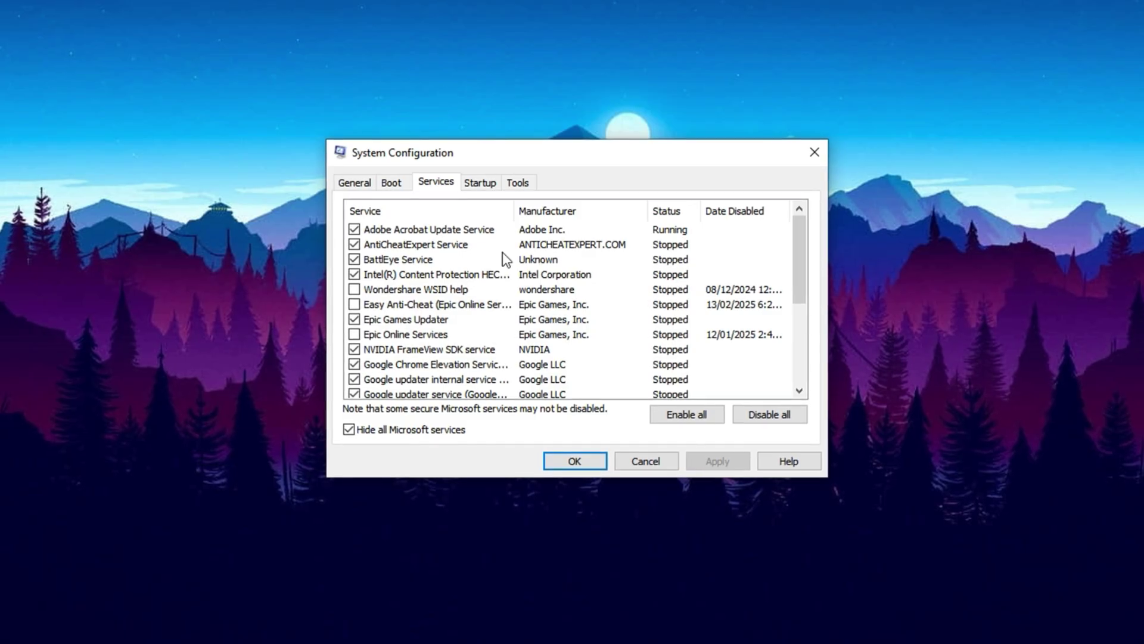
Choose Selective startup with Load system services enabled and Load startup items disabled.
{"action": "left_click", "coordinate": [354, 184]}
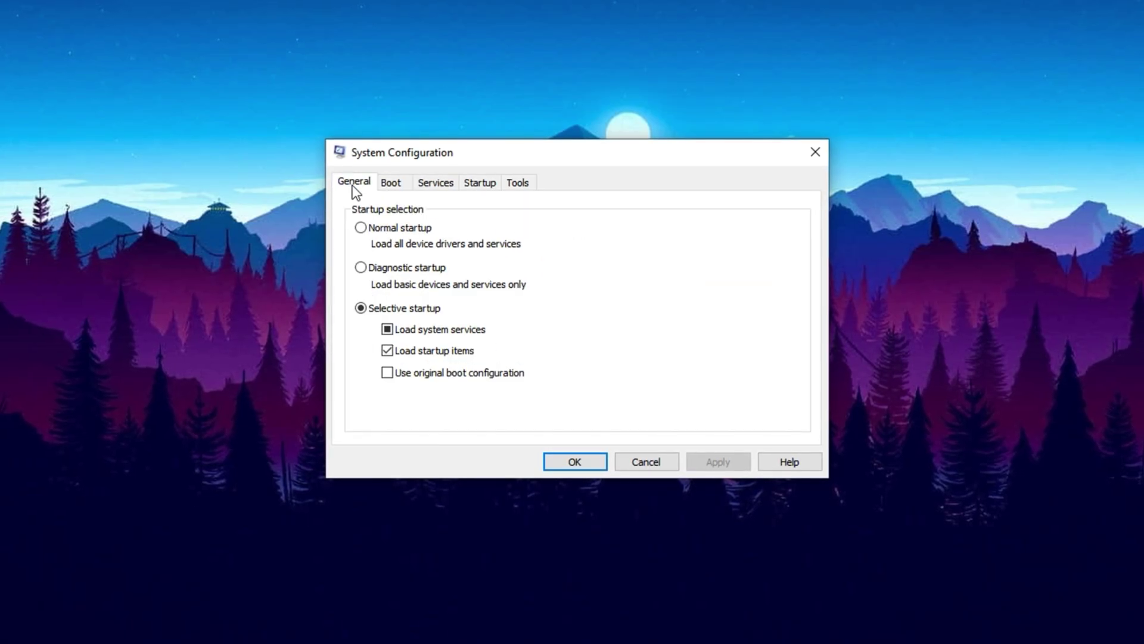
{"action": "left_click", "coordinate": [403, 312]}
{"action": "left_click", "coordinate": [384, 352]}
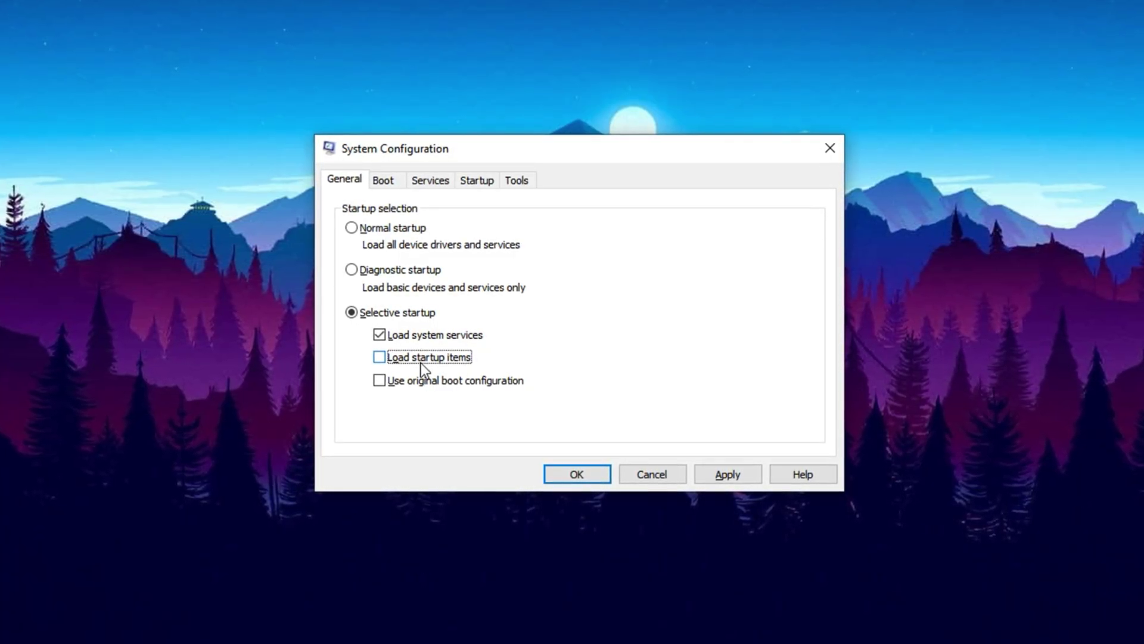
Turn off No GUI boot in the Windows 10 boot options, with a timeout of 5 seconds.
{"action": "left_click", "coordinate": [379, 182]}
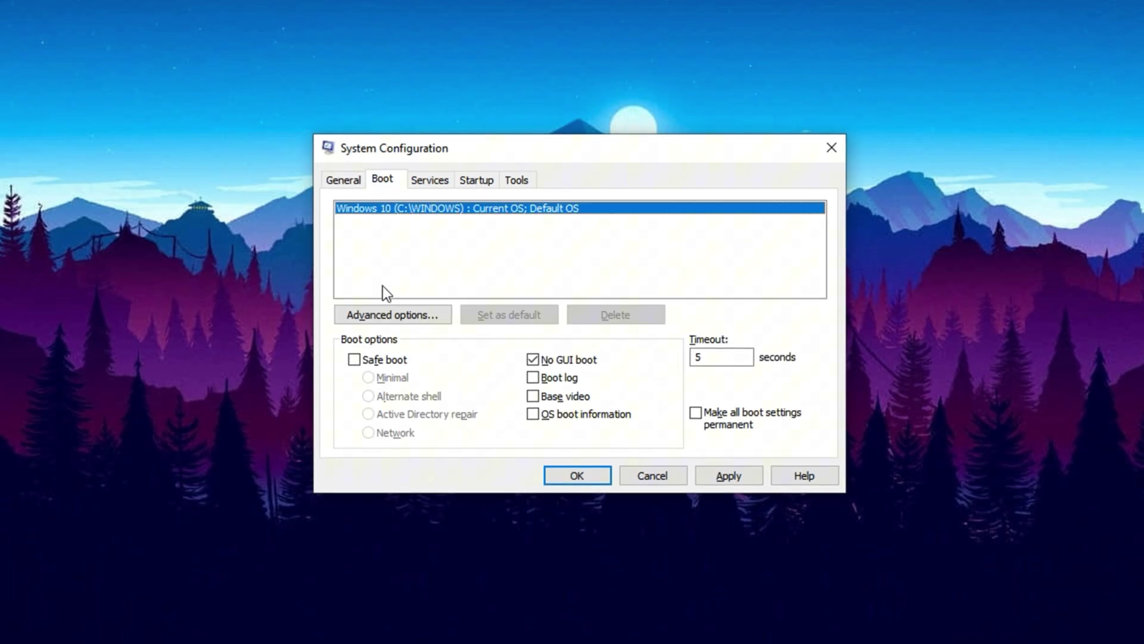
{"action": "left_click", "coordinate": [534, 362]}
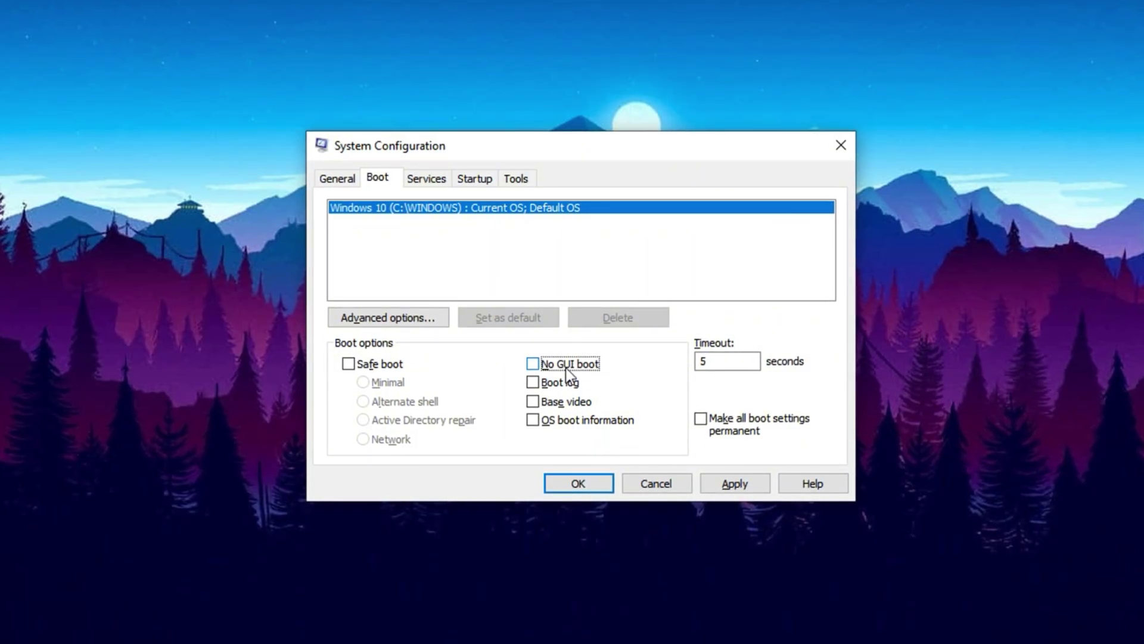
{"action": "left_click", "coordinate": [718, 362]}
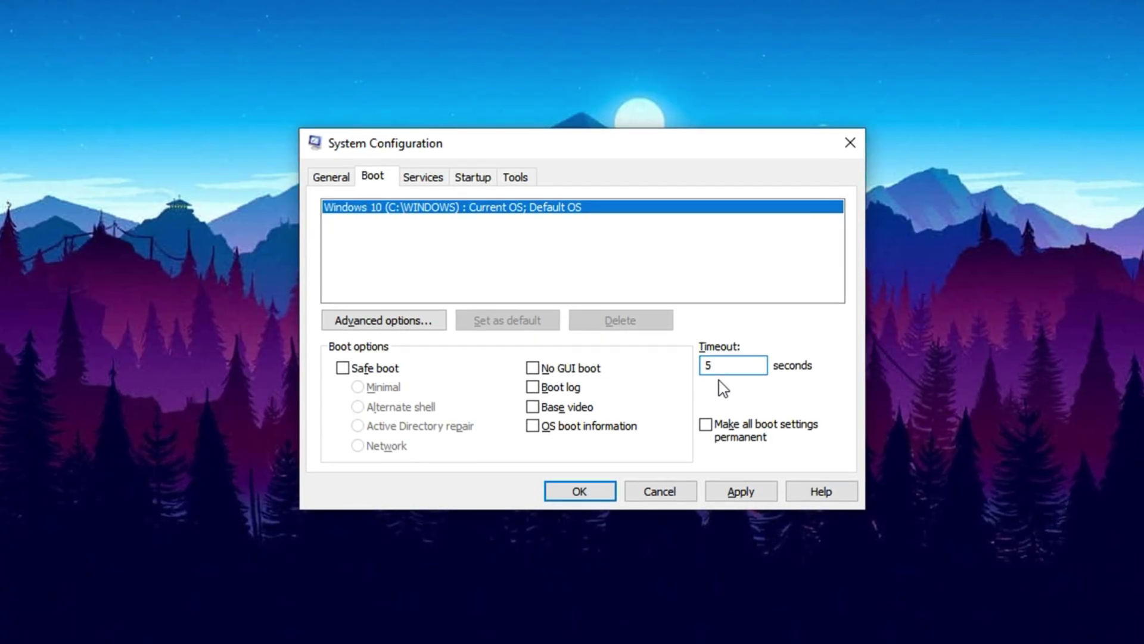
Enable the number of processors in the advanced boot options, set it to 8 and confirm.
{"action": "left_click", "coordinate": [384, 323]}
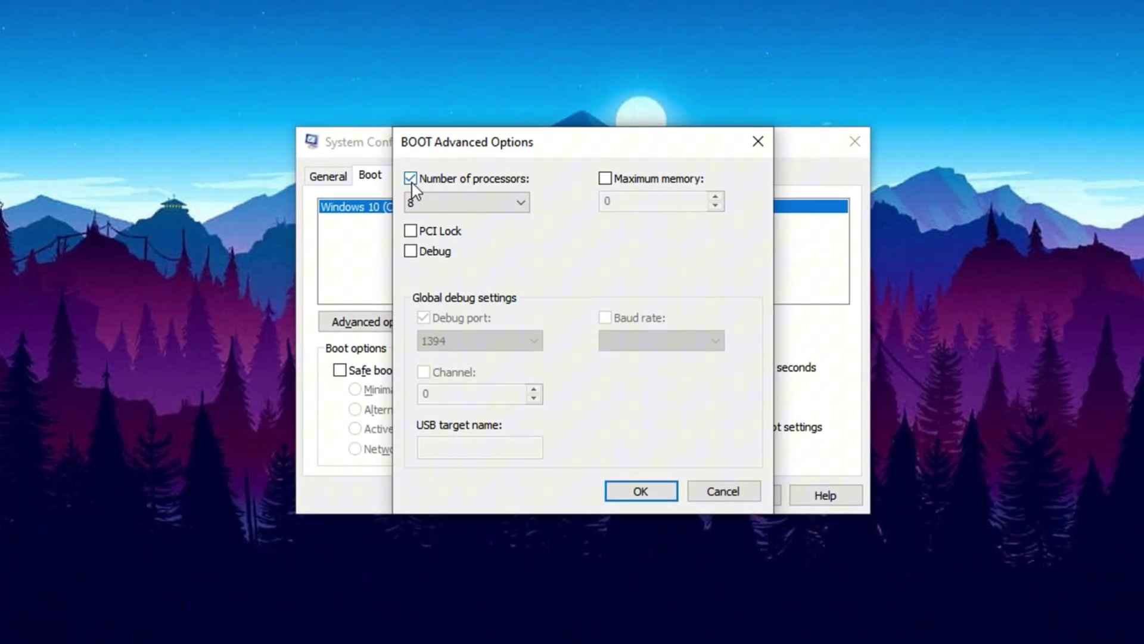
{"action": "left_click", "coordinate": [466, 204]}
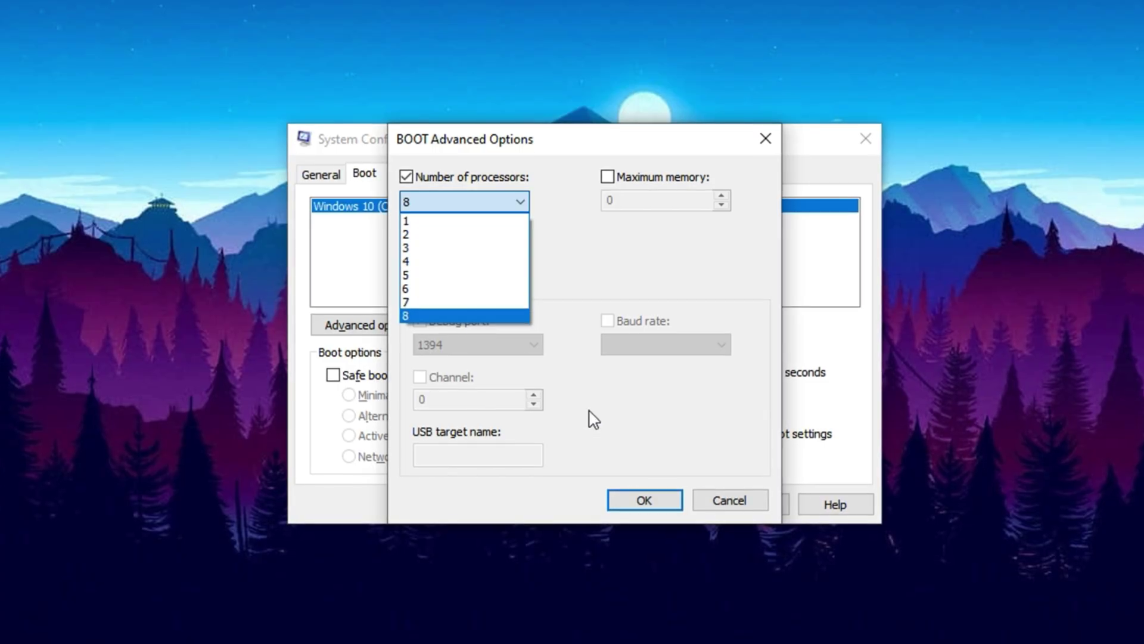
{"action": "left_click", "coordinate": [641, 502]}
{"action": "left_click", "coordinate": [644, 504]}
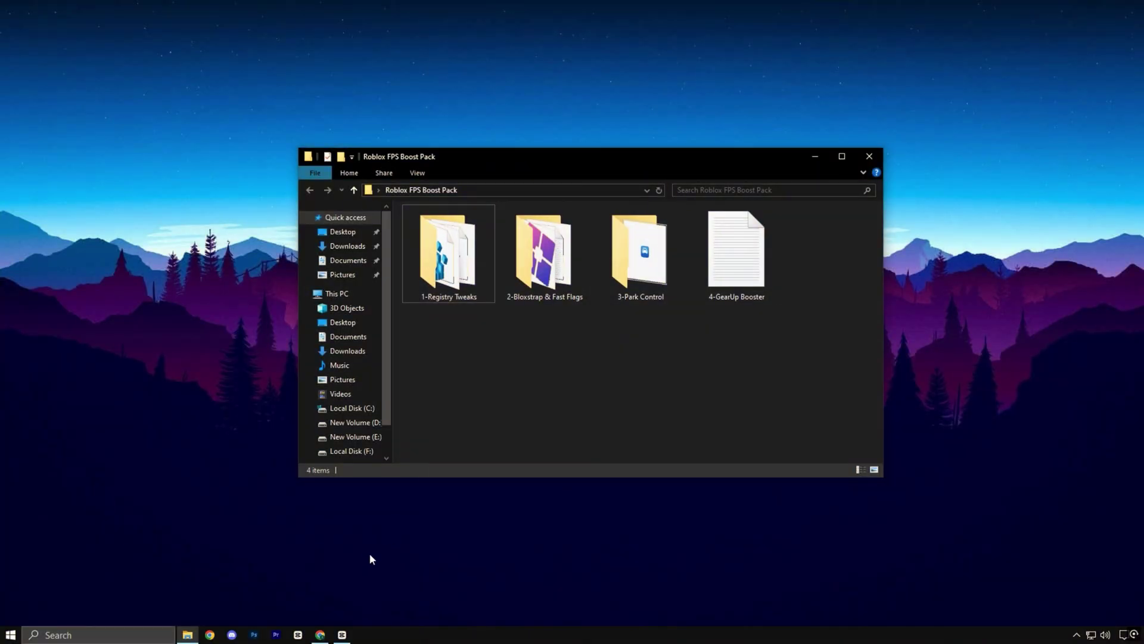
Switch to Chrome and look through the recent FPS boost posts on the HASNZ TWEAKS website.
{"action": "left_click", "coordinate": [320, 634]}
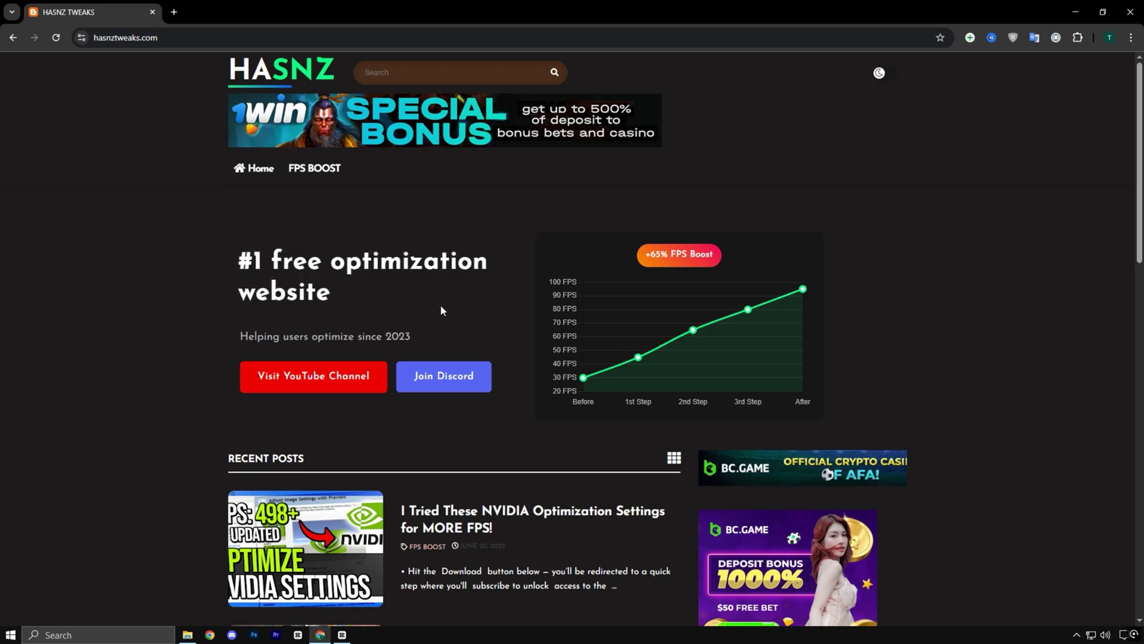
{"action": "scroll", "coordinate": [440, 310], "scroll_direction": "down", "scroll_amount": 6}
{"action": "scroll", "coordinate": [440, 310], "scroll_direction": "up", "scroll_amount": 7}
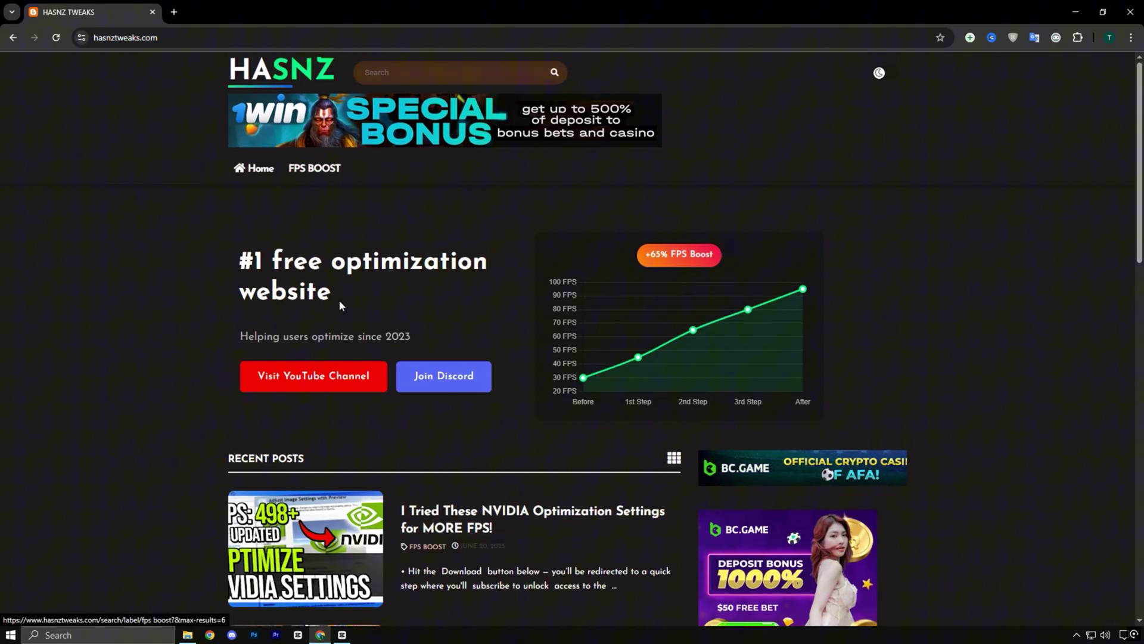
{"action": "scroll", "coordinate": [450, 392], "scroll_direction": "down", "scroll_amount": 6}
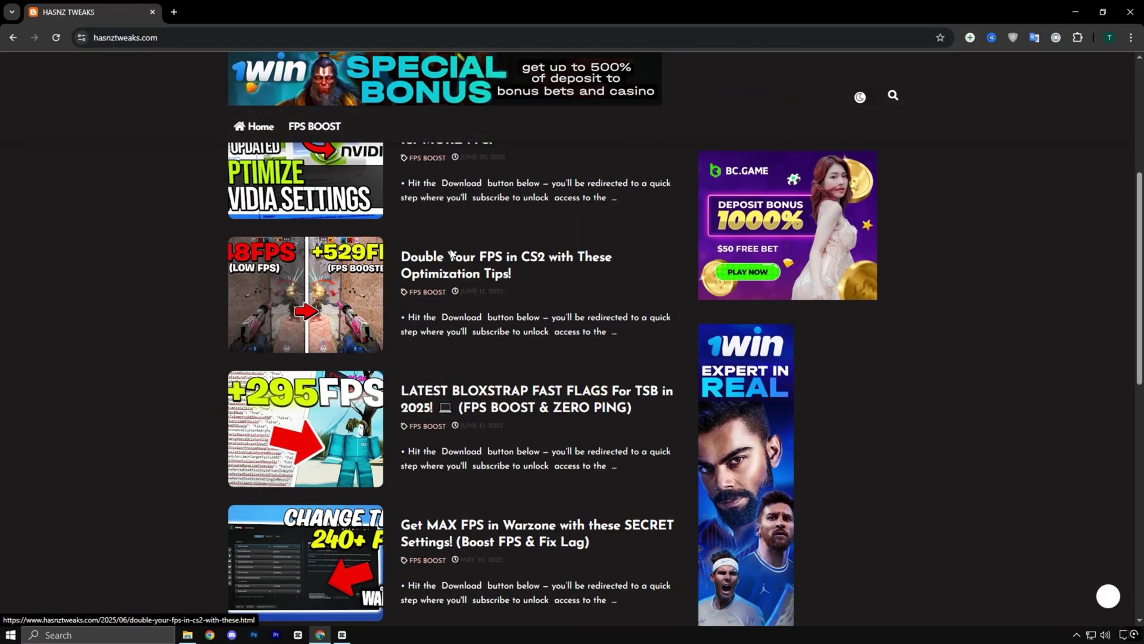
{"action": "scroll", "coordinate": [451, 254], "scroll_direction": "up", "scroll_amount": 2}
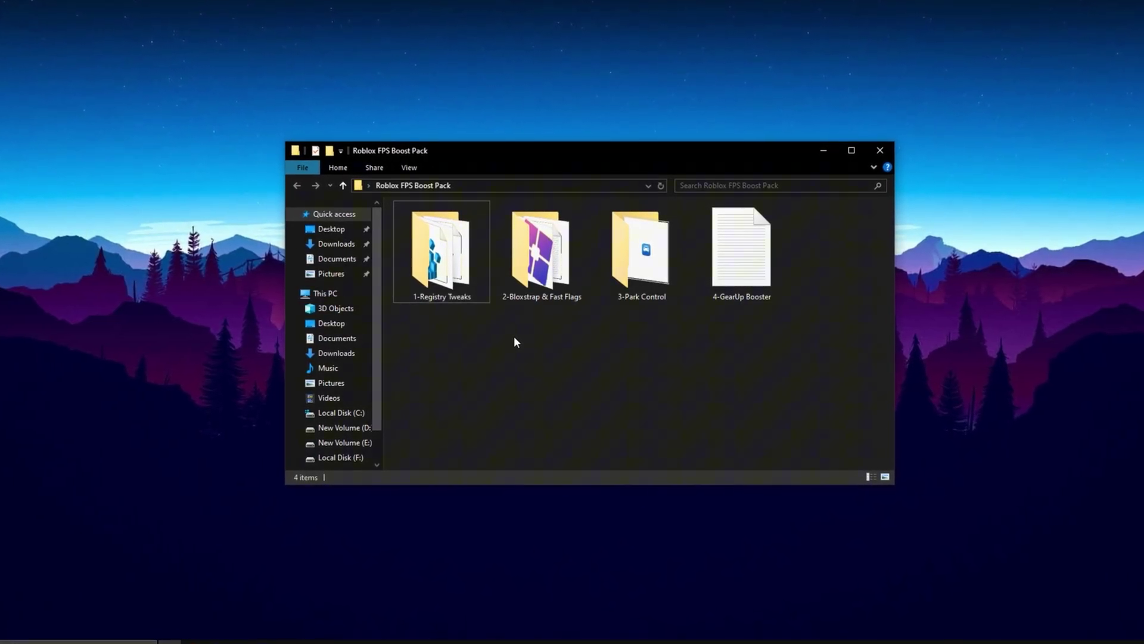
Look through the 1-Registry Tweaks folder and select the Bloxstrap application in the 2-Bloxstrap & Fast Flags folder.
{"action": "double_click", "coordinate": [442, 250]}
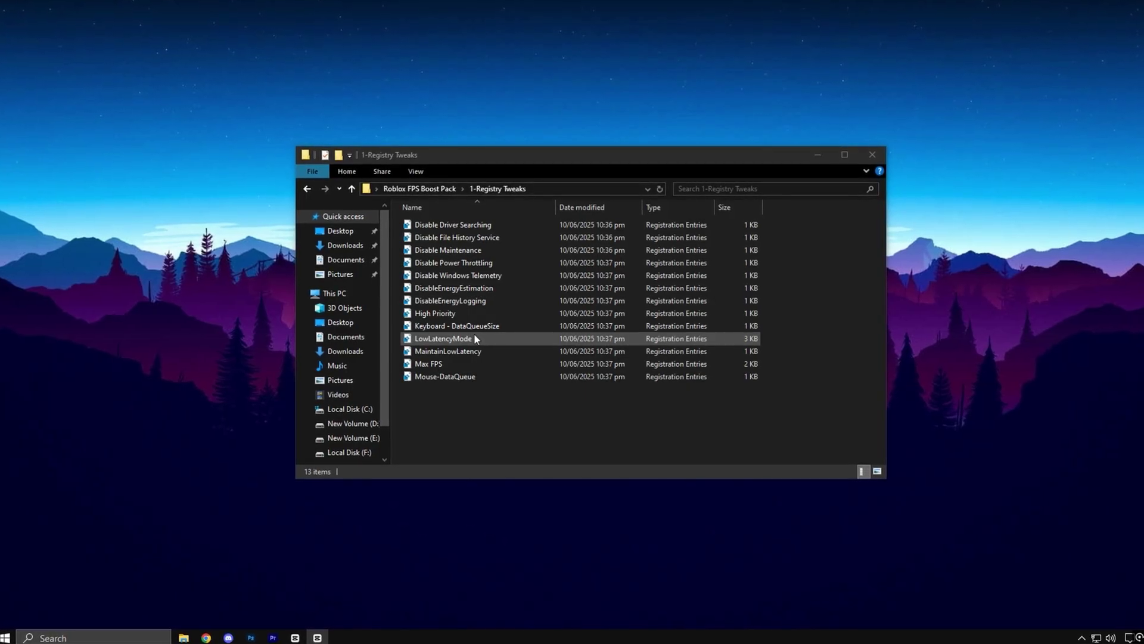
{"action": "key", "text": "alt+Up"}
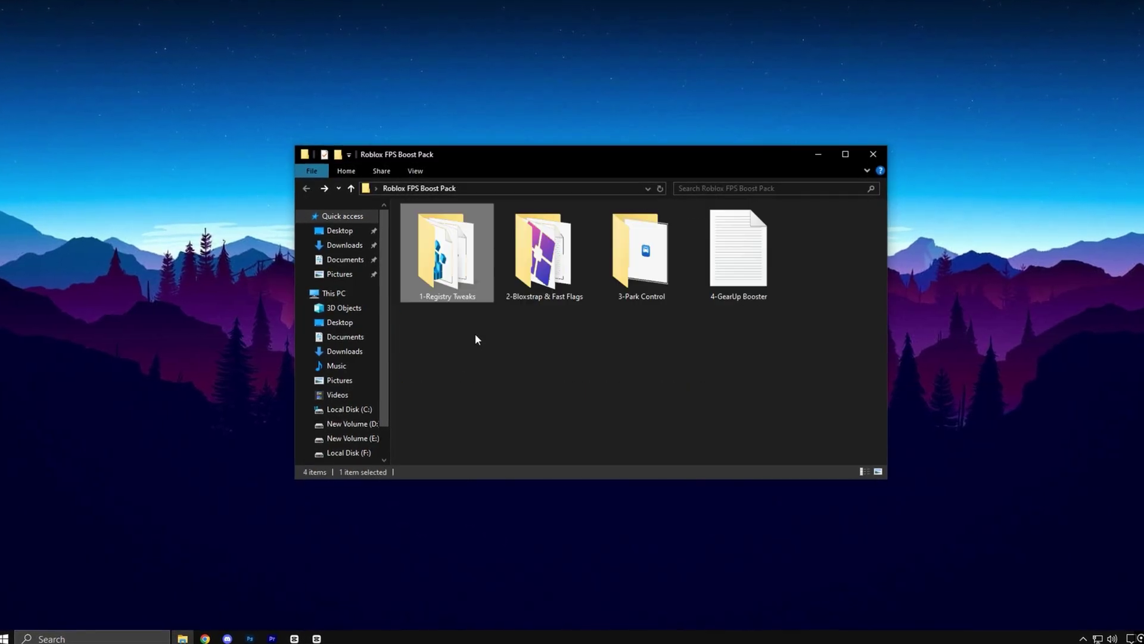
{"action": "double_click", "coordinate": [560, 249]}
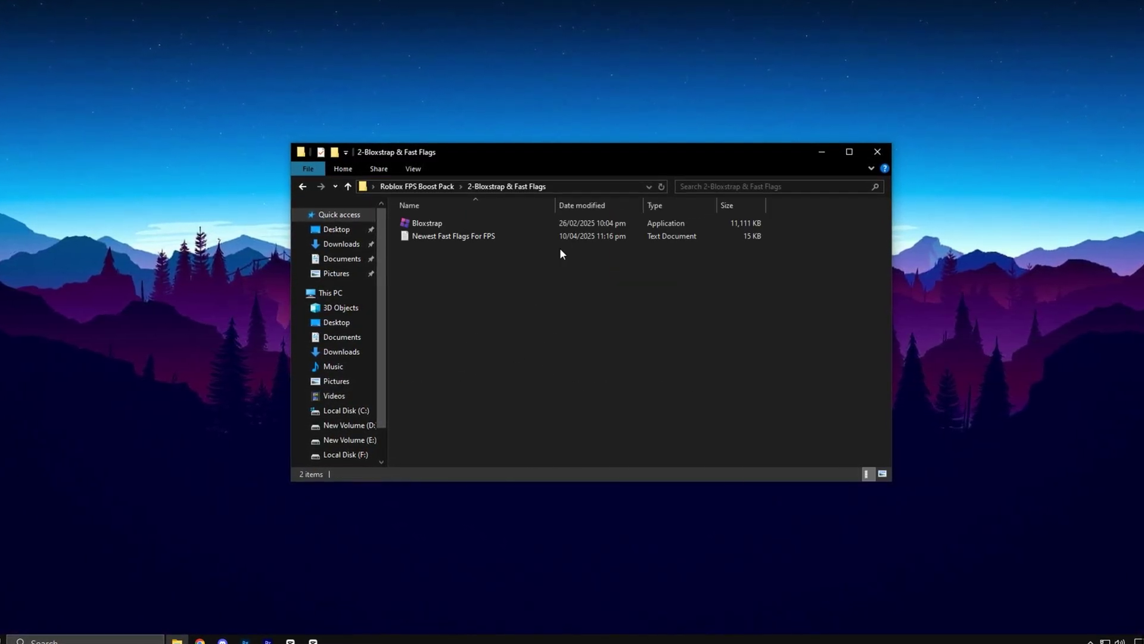
{"action": "left_click", "coordinate": [450, 230]}
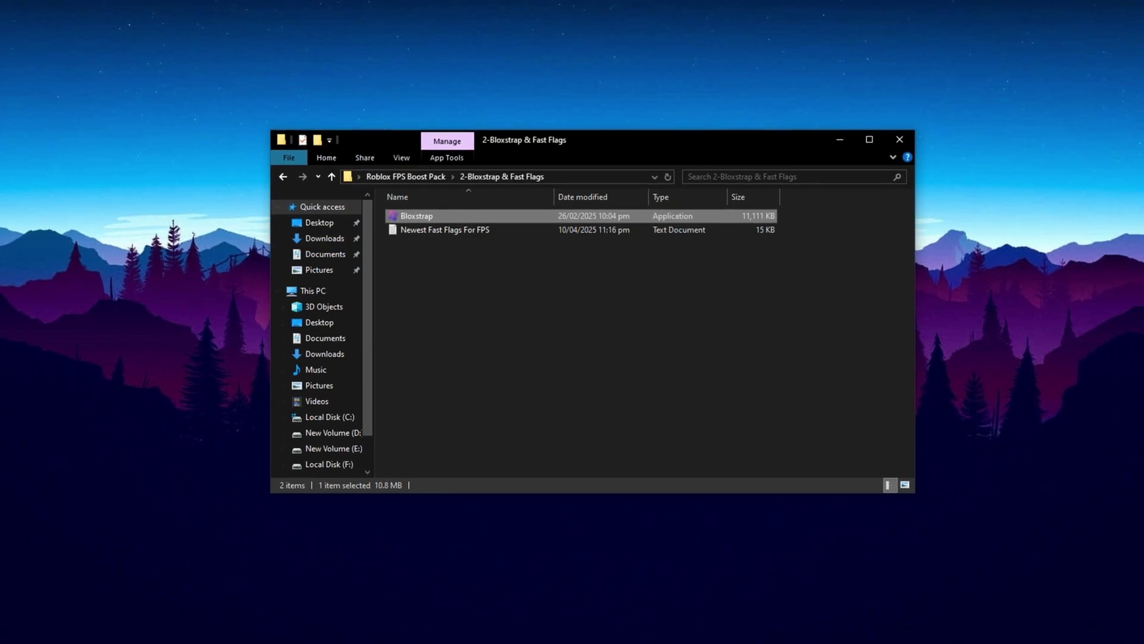
Find and launch the installed Bloxstrap app, and open its settings configuration.
{"action": "key", "text": "super"}
{"action": "type", "text": "bloxstrap"}
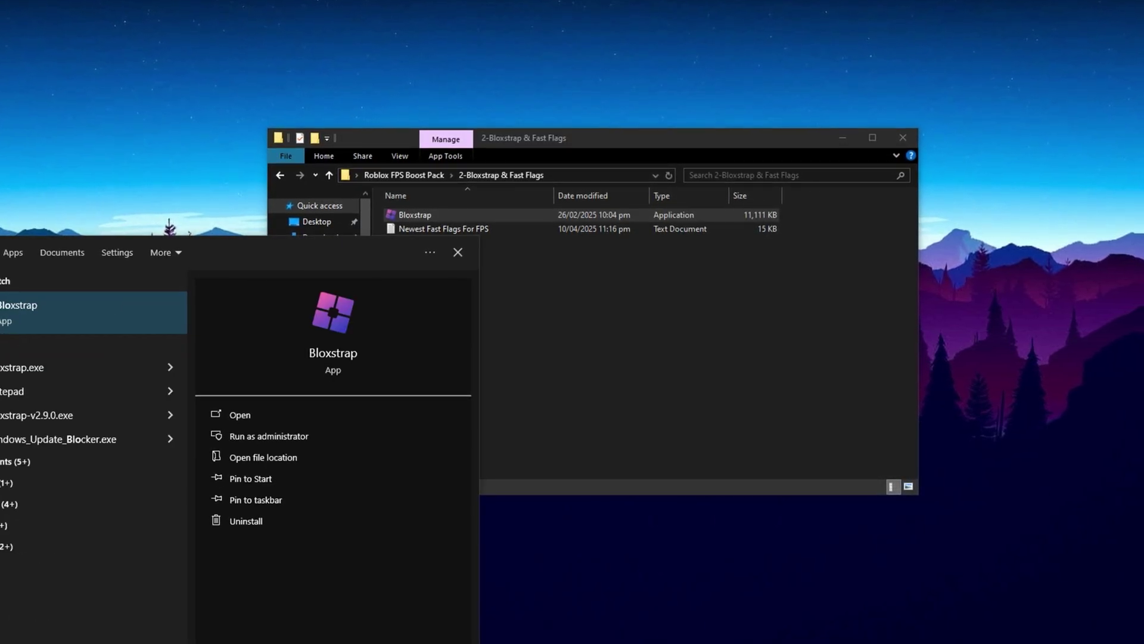
{"action": "left_click", "coordinate": [107, 307]}
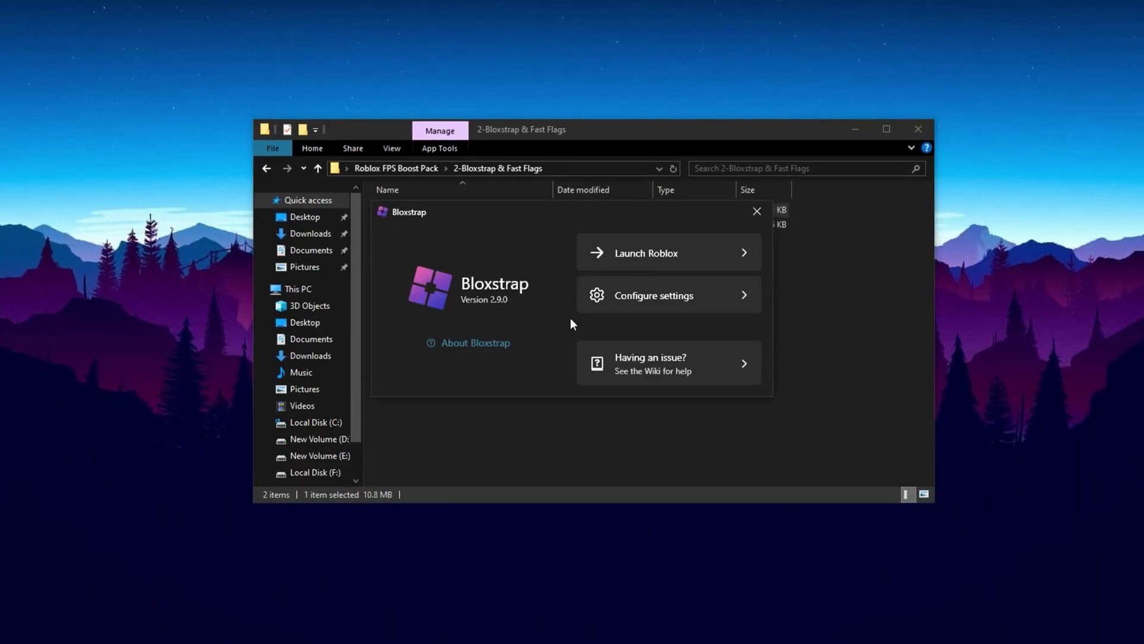
{"action": "left_click", "coordinate": [671, 294]}
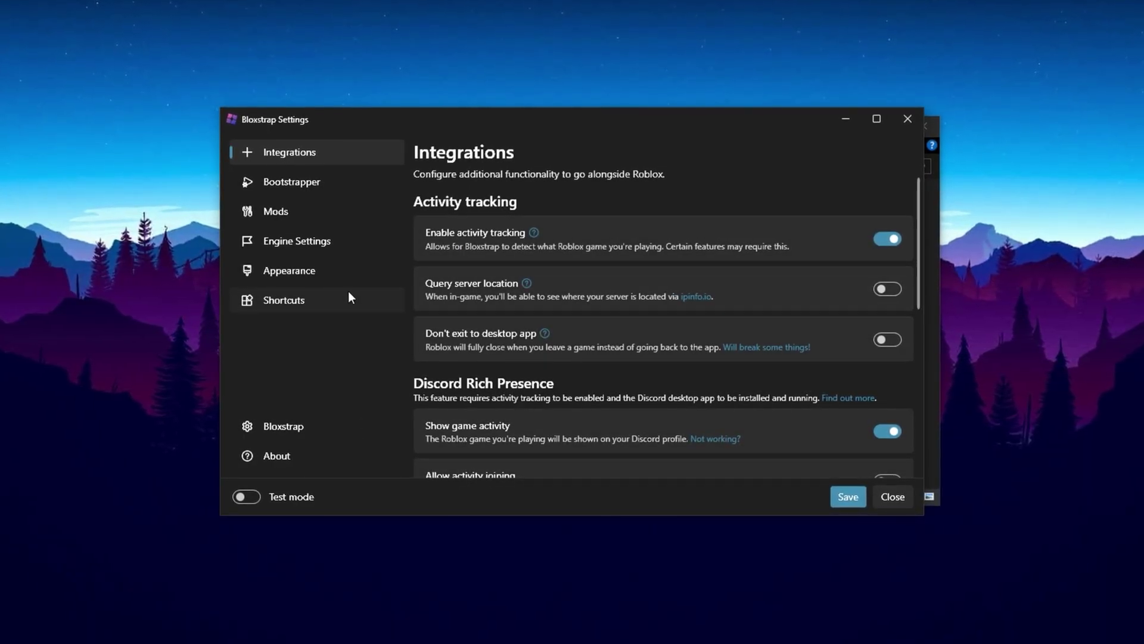
Open the Fast Flag Editor from Bloxstrap's engine settings and start adding a new fast flag.
{"action": "left_click", "coordinate": [339, 240]}
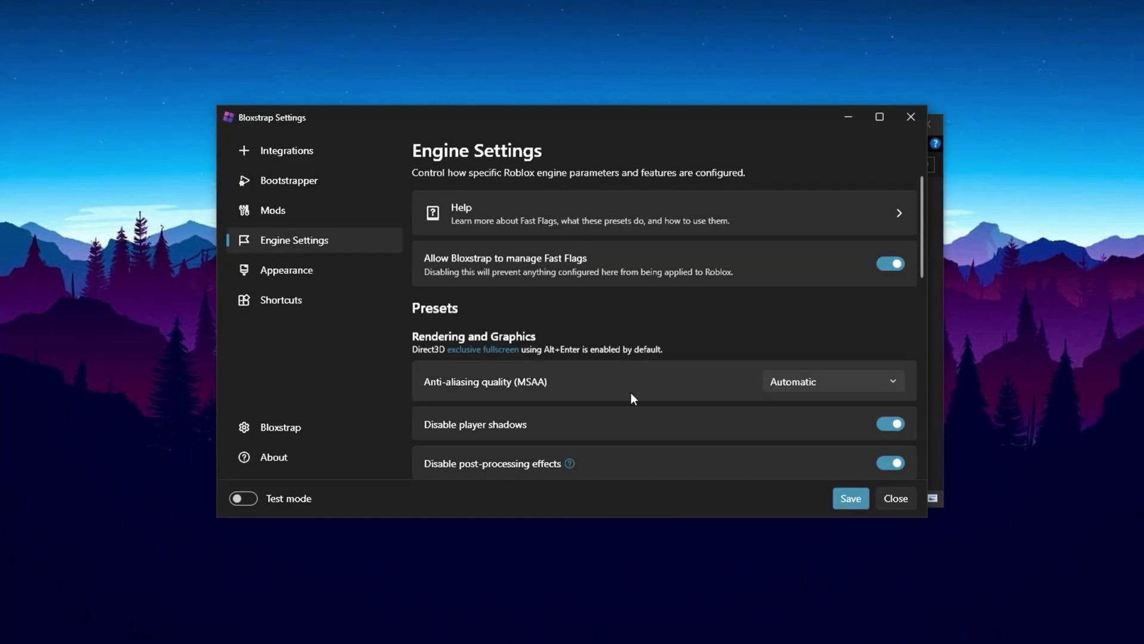
{"action": "scroll", "coordinate": [629, 393], "scroll_direction": "down", "scroll_amount": 5}
{"action": "scroll", "coordinate": [623, 382], "scroll_direction": "down", "scroll_amount": 6}
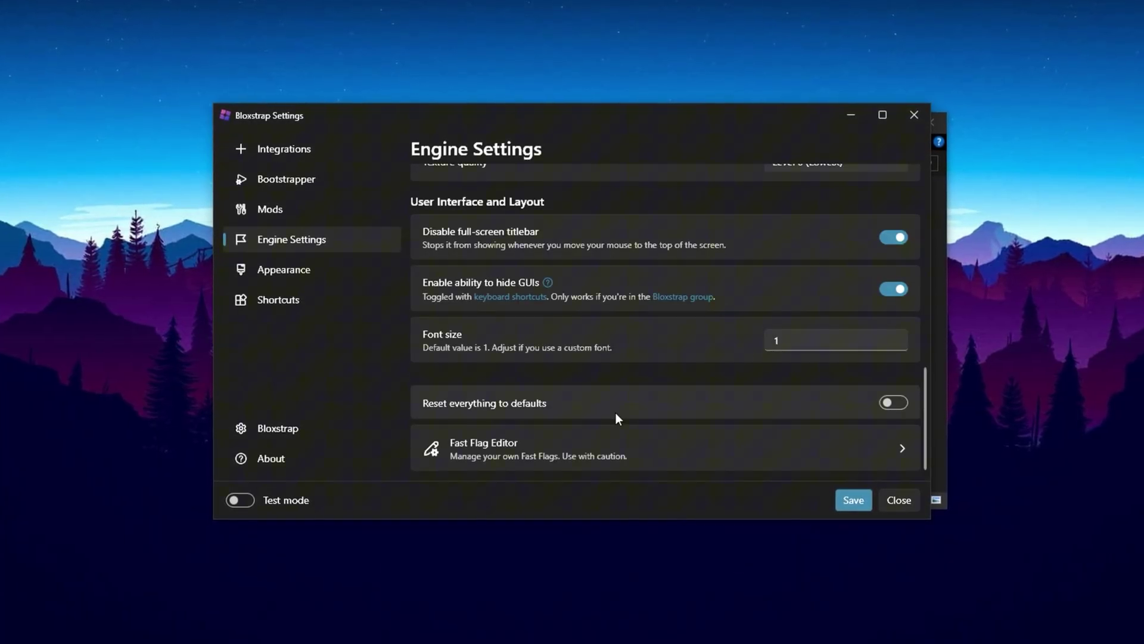
{"action": "left_click", "coordinate": [530, 450]}
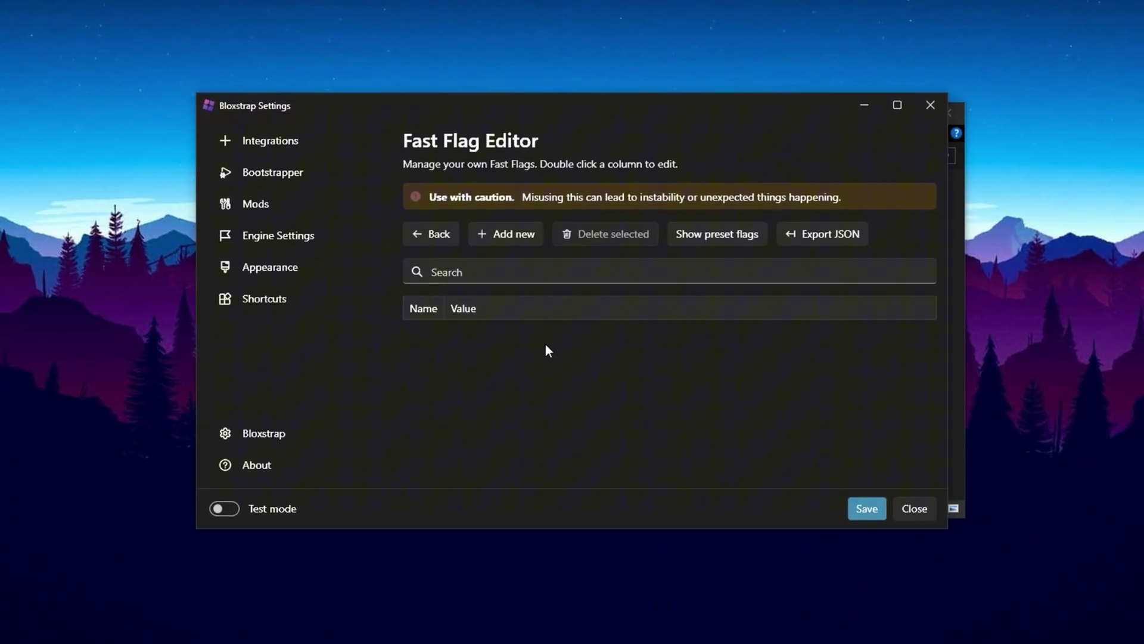
{"action": "left_click", "coordinate": [498, 233]}
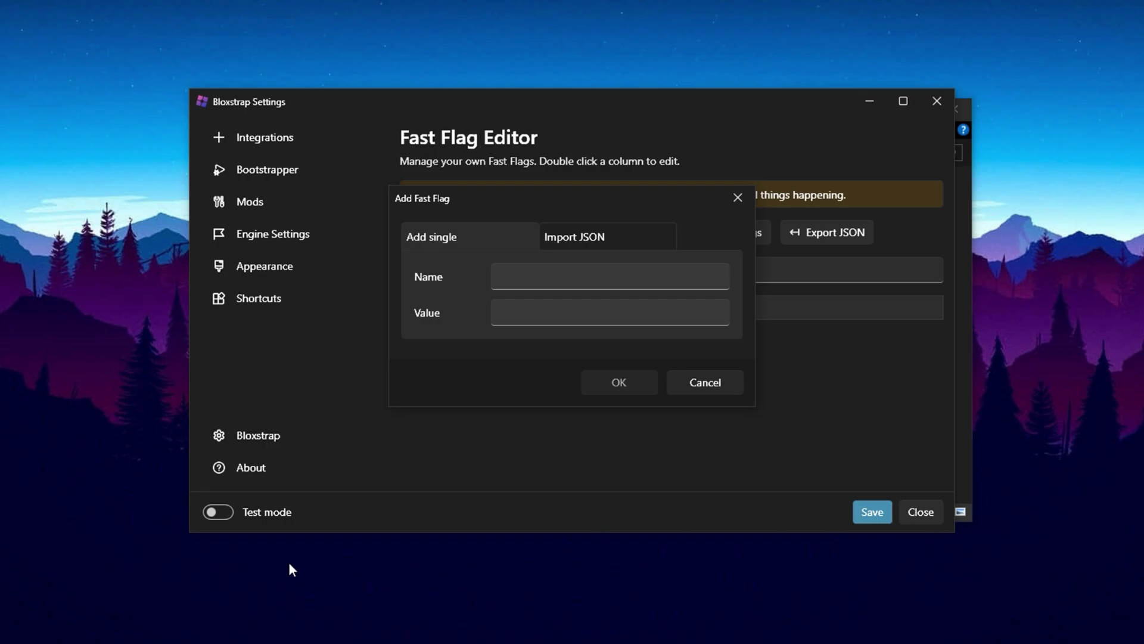
Open the Newest Fast Flags For FPS text file in Notepad and copy its entire contents.
{"action": "left_click", "coordinate": [78, 631]}
{"action": "double_click", "coordinate": [425, 213]}
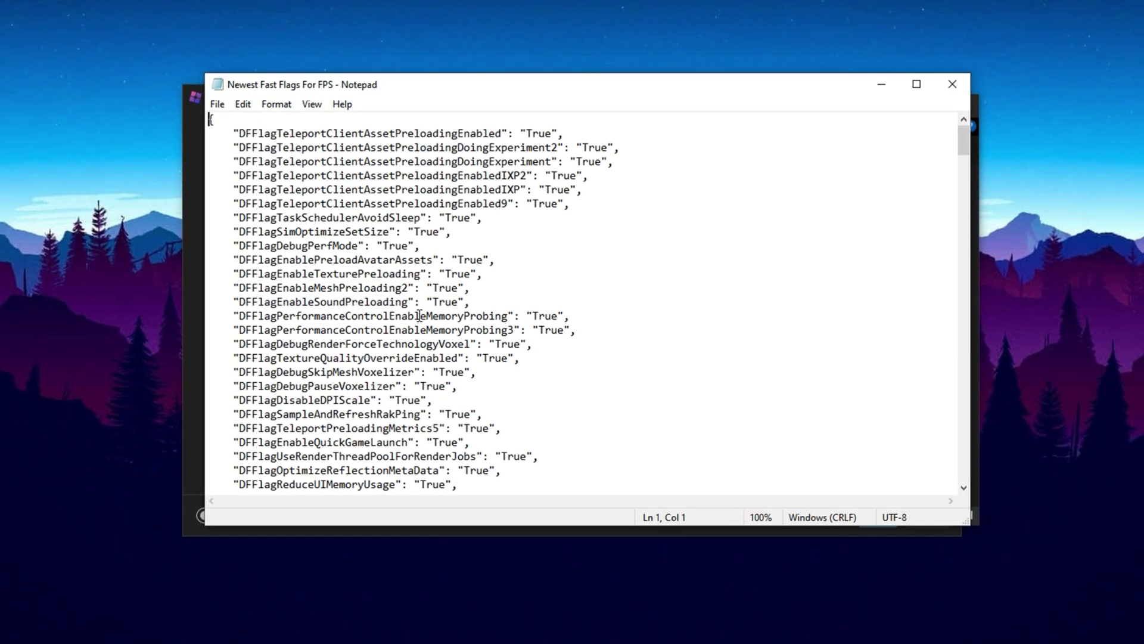
{"action": "key", "text": "ctrl+a"}
{"action": "scroll", "coordinate": [438, 349], "scroll_direction": "up", "scroll_amount": 15}
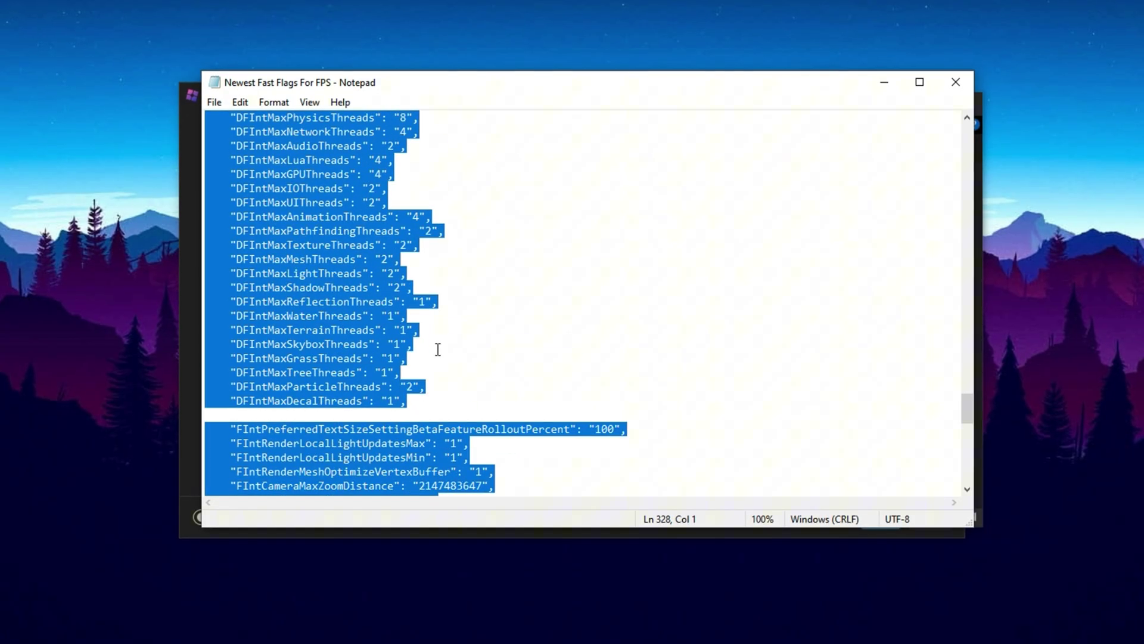
{"action": "scroll", "coordinate": [438, 349], "scroll_direction": "up", "scroll_amount": 4}
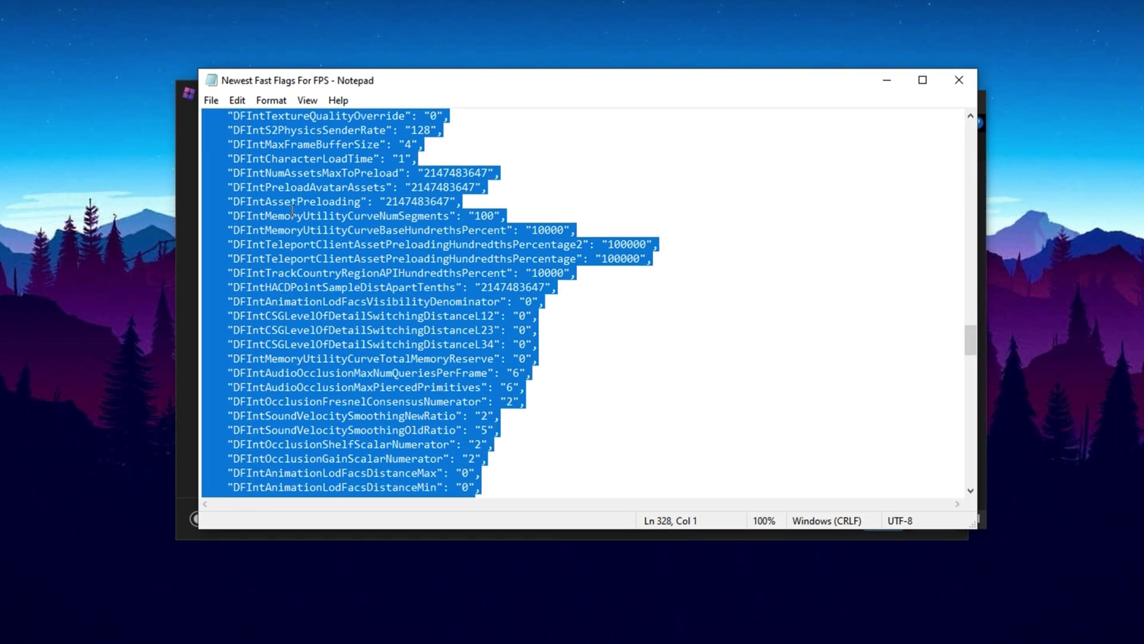
{"action": "scroll", "coordinate": [314, 262], "scroll_direction": "up", "scroll_amount": 9}
{"action": "scroll", "coordinate": [314, 262], "scroll_direction": "up", "scroll_amount": 20}
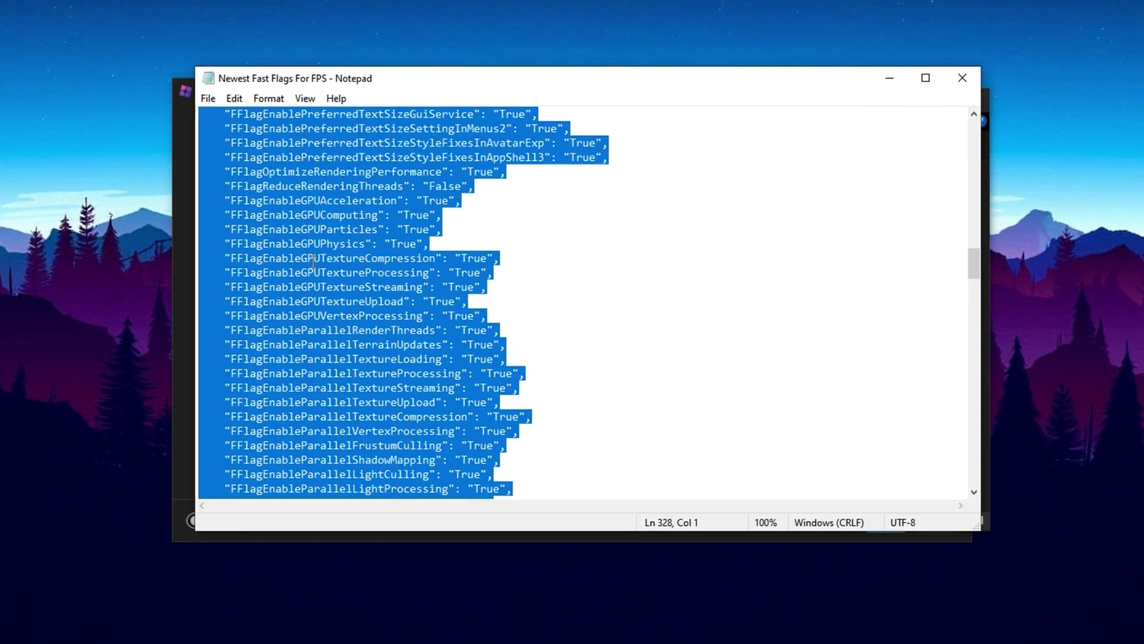
{"action": "right_click", "coordinate": [315, 246]}
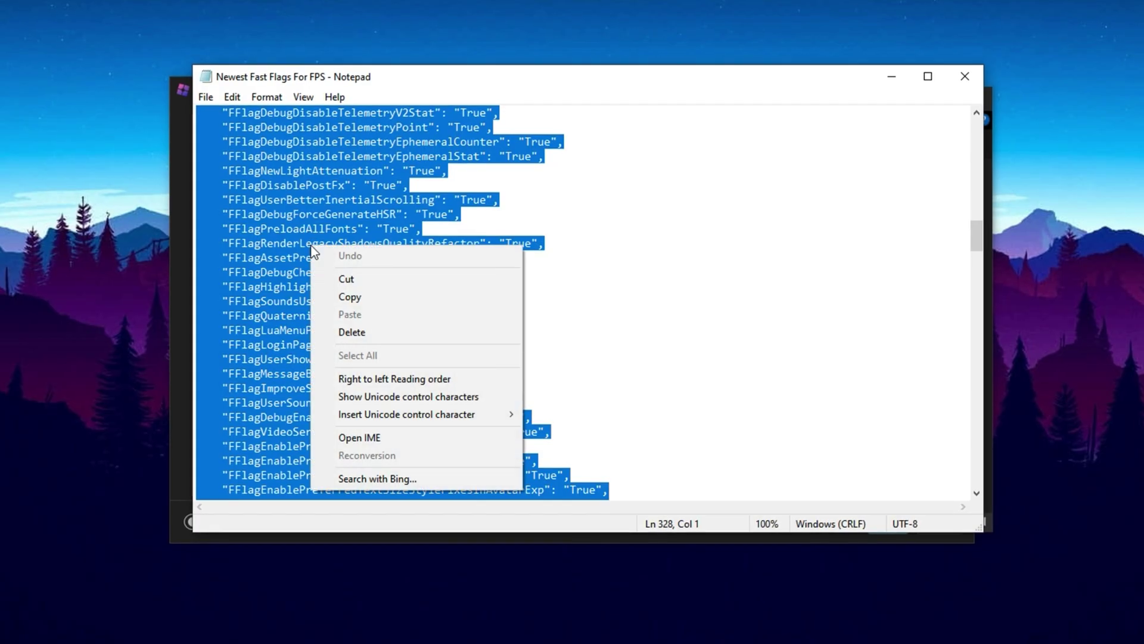
{"action": "left_click", "coordinate": [349, 302]}
Import the copied fast flags as JSON in Bloxstrap, accepting the large configuration and overwriting the conflicting flag values.
{"action": "key", "text": "alt+Tab"}
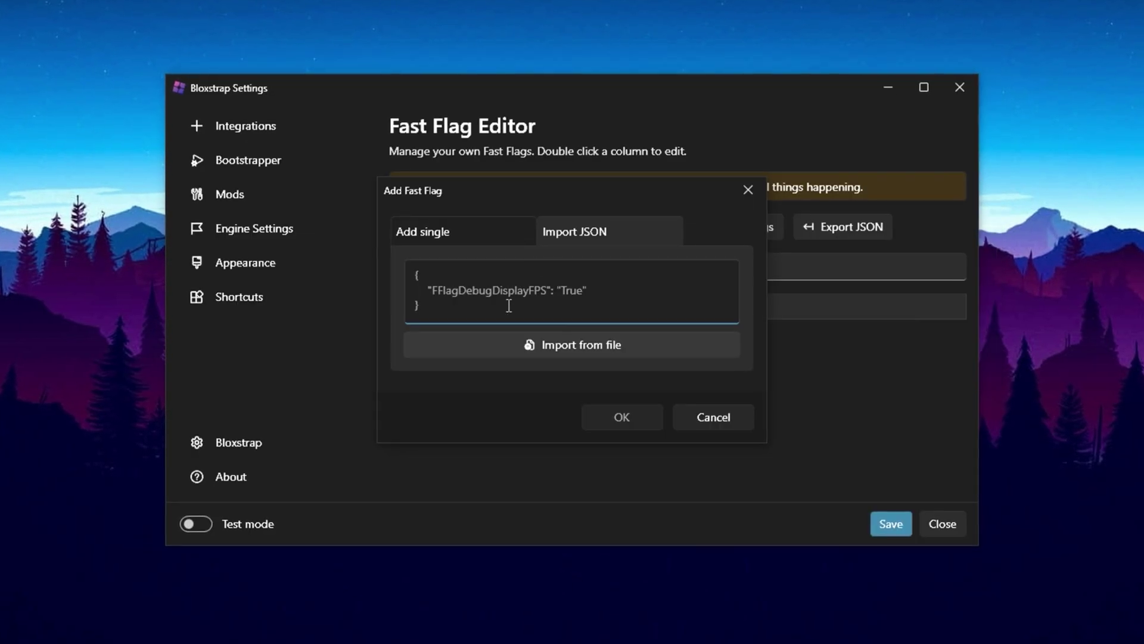
{"action": "key", "text": "ctrl+v"}
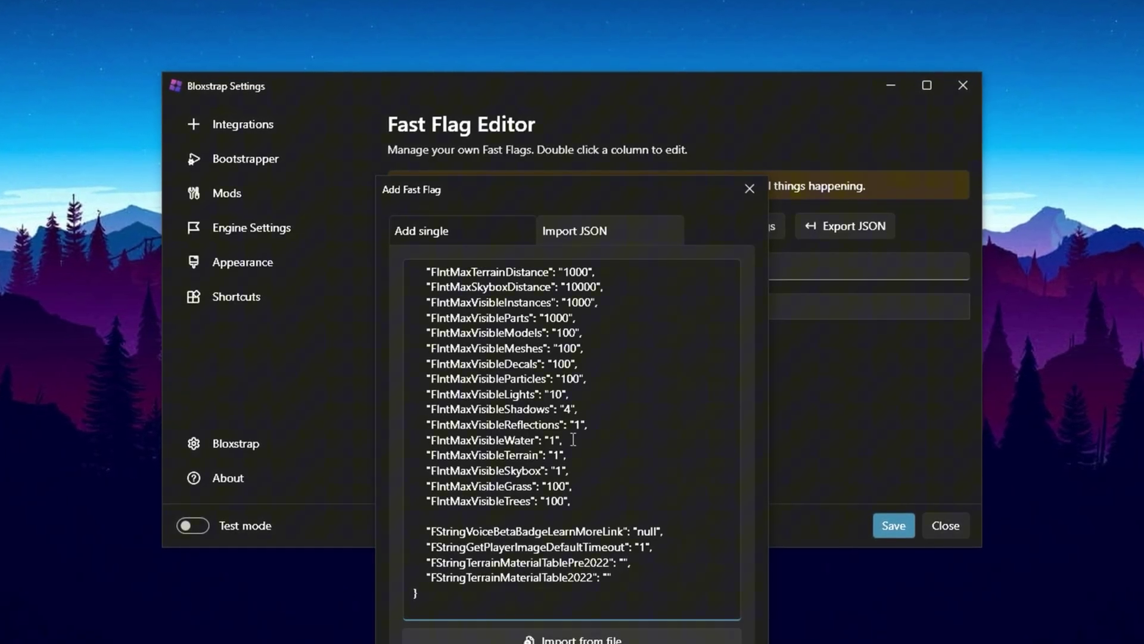
{"action": "left_click_drag", "start_coordinate": [642, 206], "coordinate": [611, 30]}
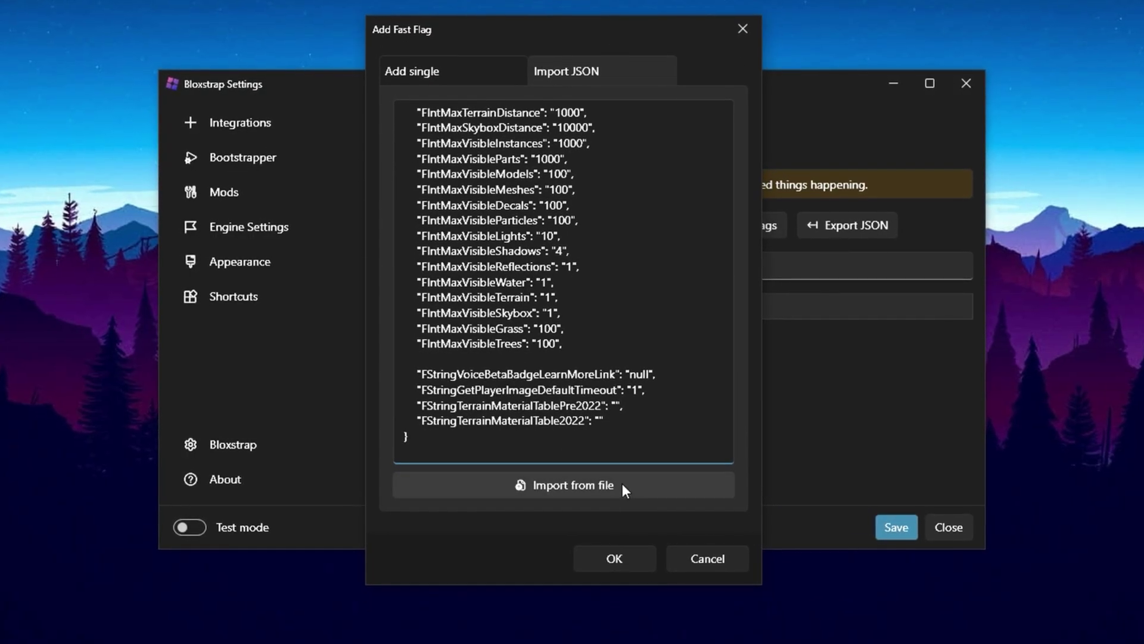
{"action": "left_click", "coordinate": [599, 559]}
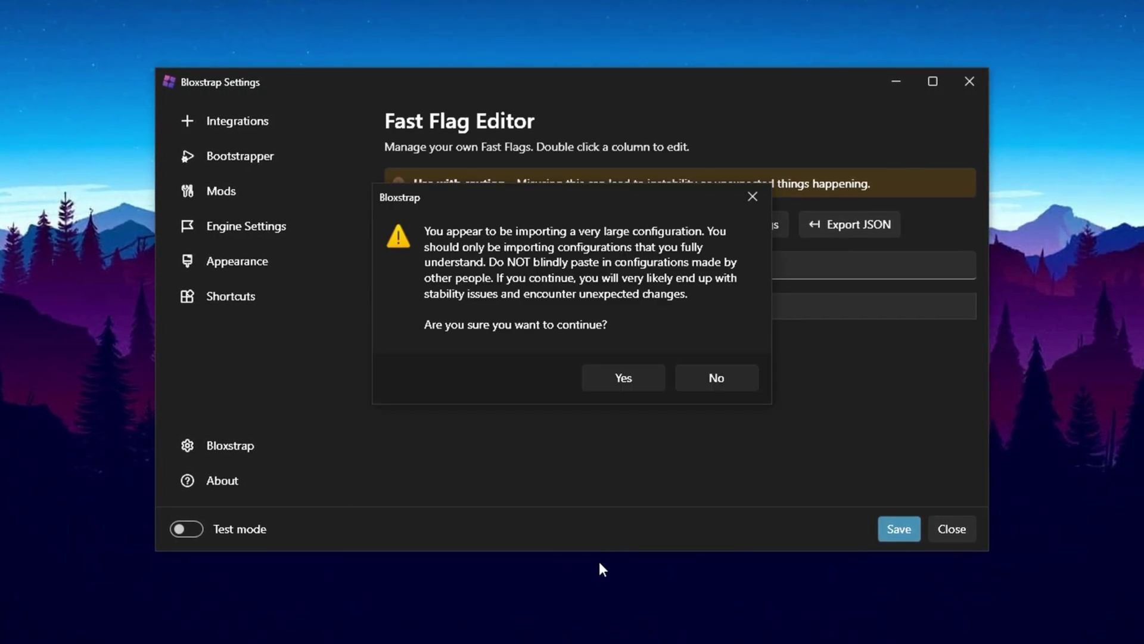
{"action": "left_click", "coordinate": [624, 385]}
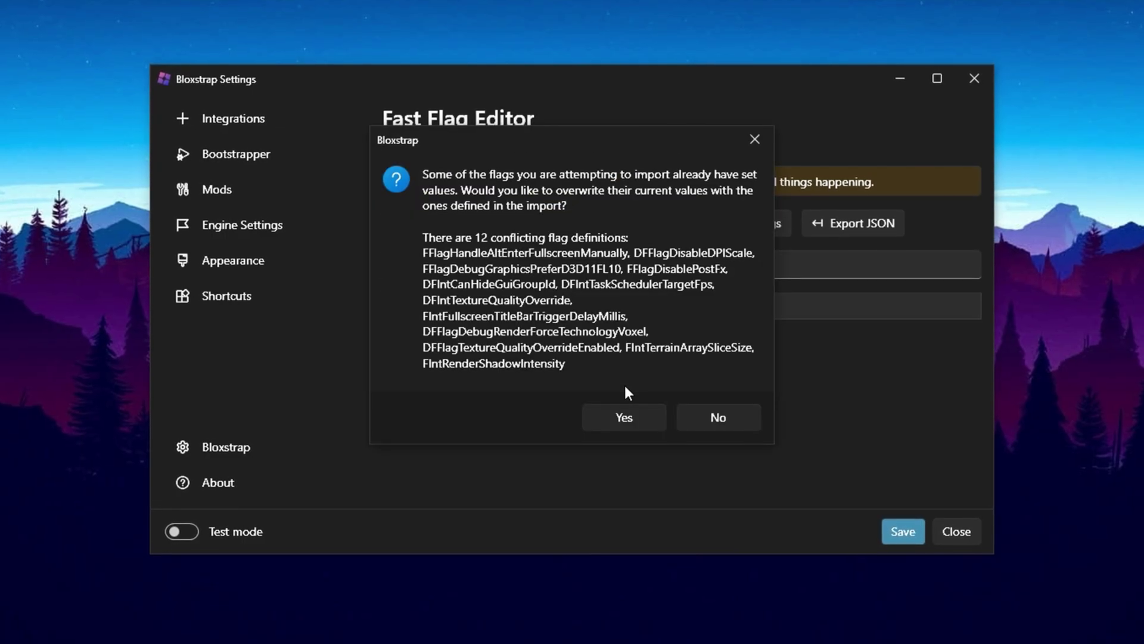
{"action": "left_click", "coordinate": [617, 421]}
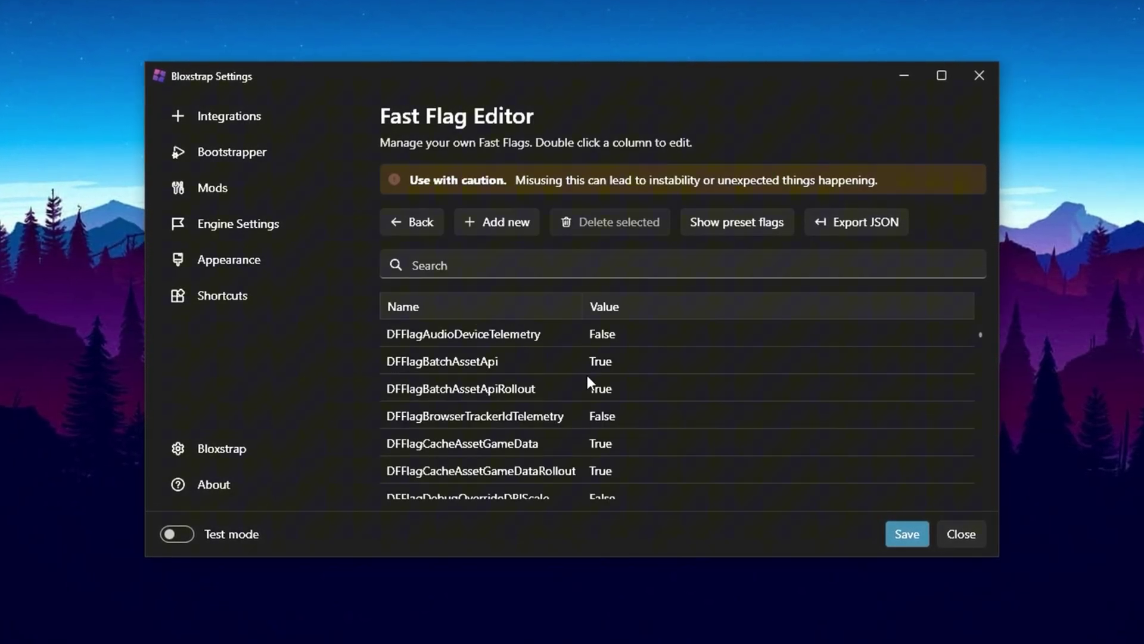
Save the Bloxstrap settings, look through the imported fast flags, and minimize the settings window.
{"action": "left_click", "coordinate": [900, 536]}
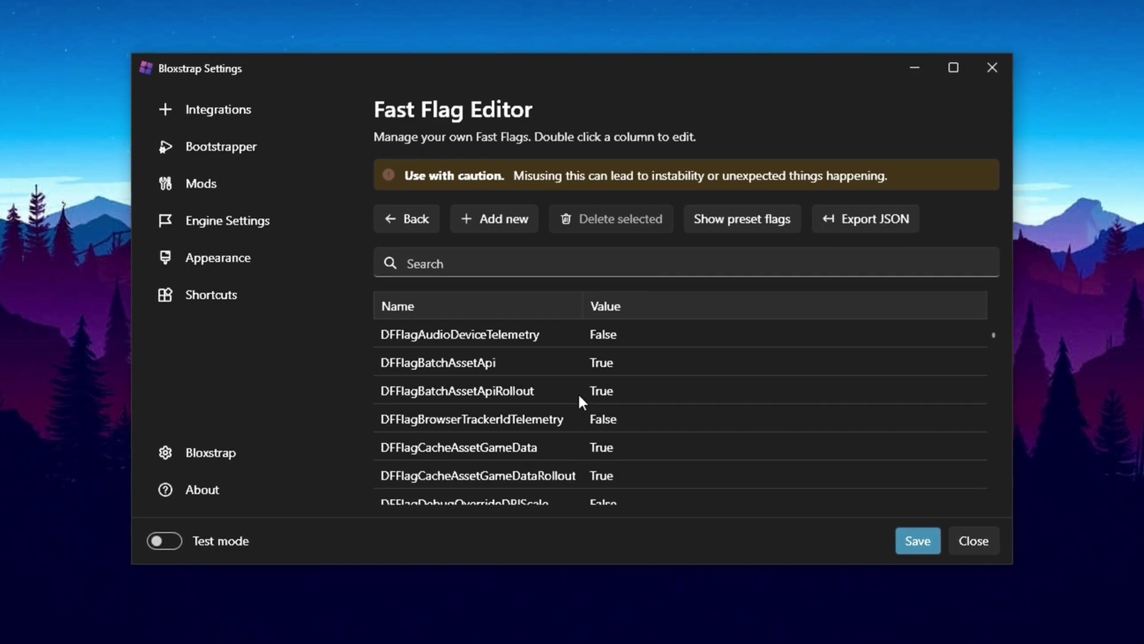
{"action": "key", "text": "Down"}
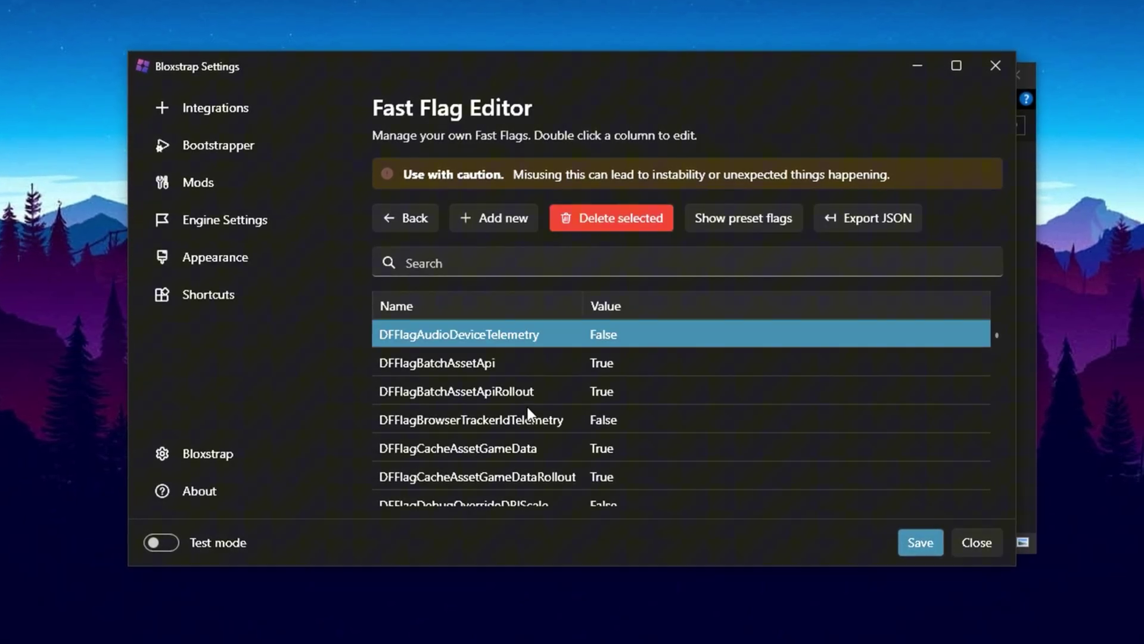
{"action": "scroll", "coordinate": [527, 406], "scroll_direction": "down", "scroll_amount": 15}
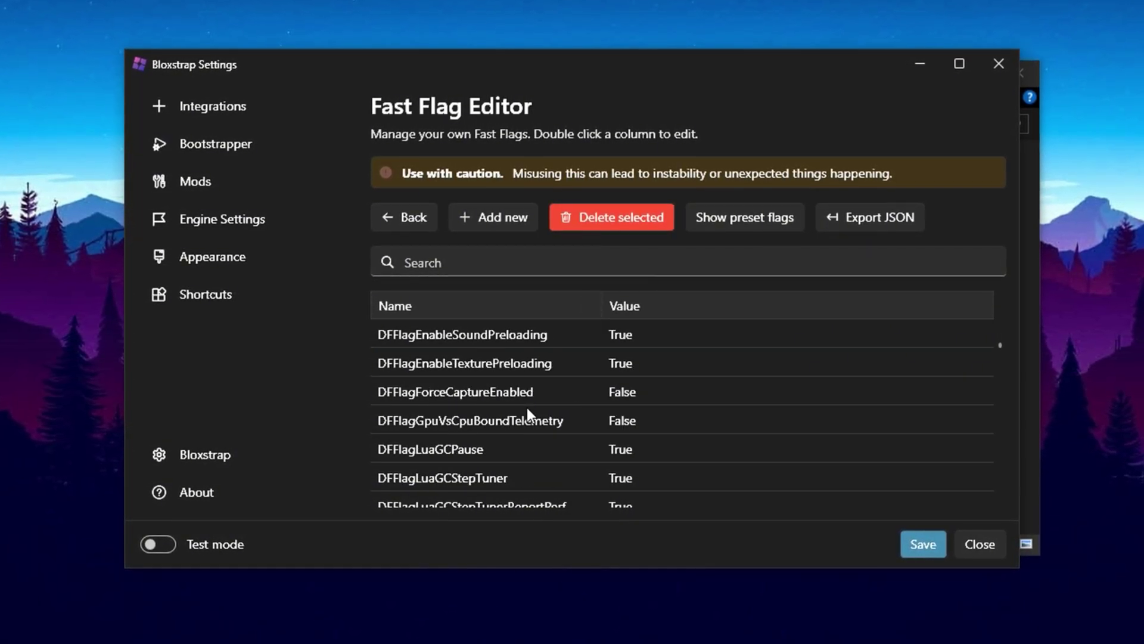
{"action": "scroll", "coordinate": [526, 405], "scroll_direction": "down", "scroll_amount": 5}
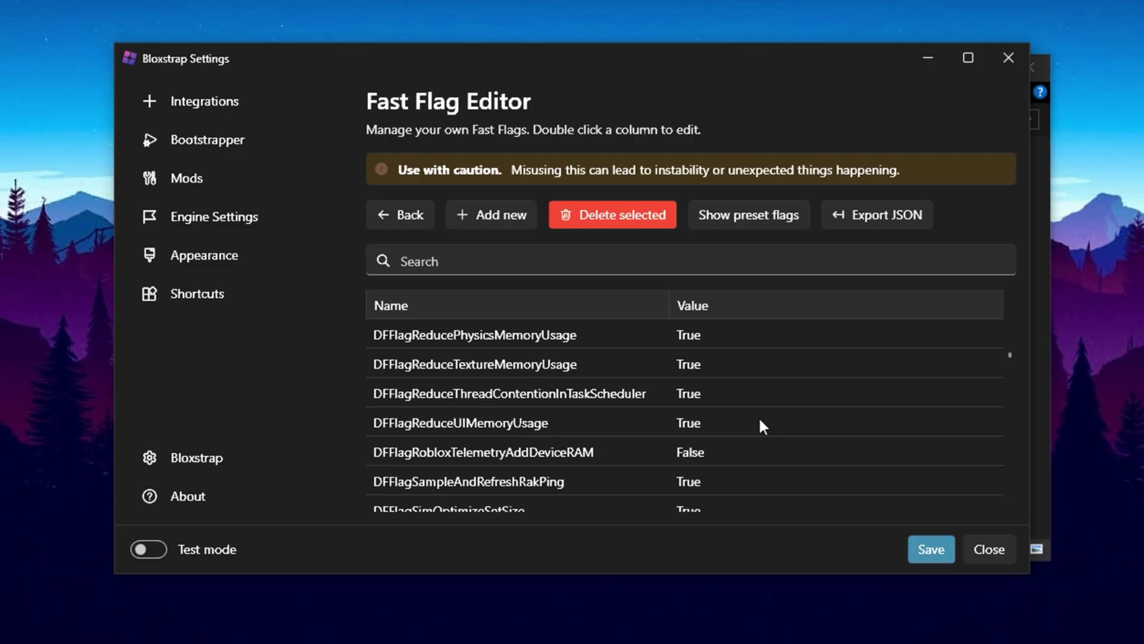
{"action": "left_click", "coordinate": [927, 58]}
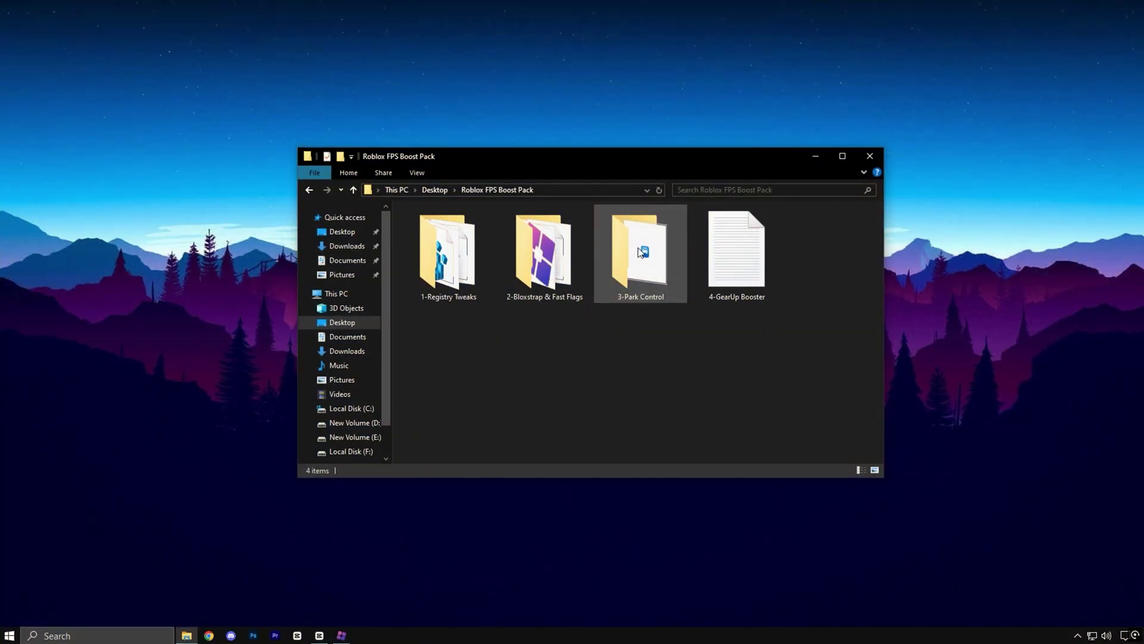
Select the parkcontrolsetup64 installer in the 3-Park Control folder and bring up the already installed ParkControl app.
{"action": "double_click", "coordinate": [675, 213]}
{"action": "left_click", "coordinate": [441, 227]}
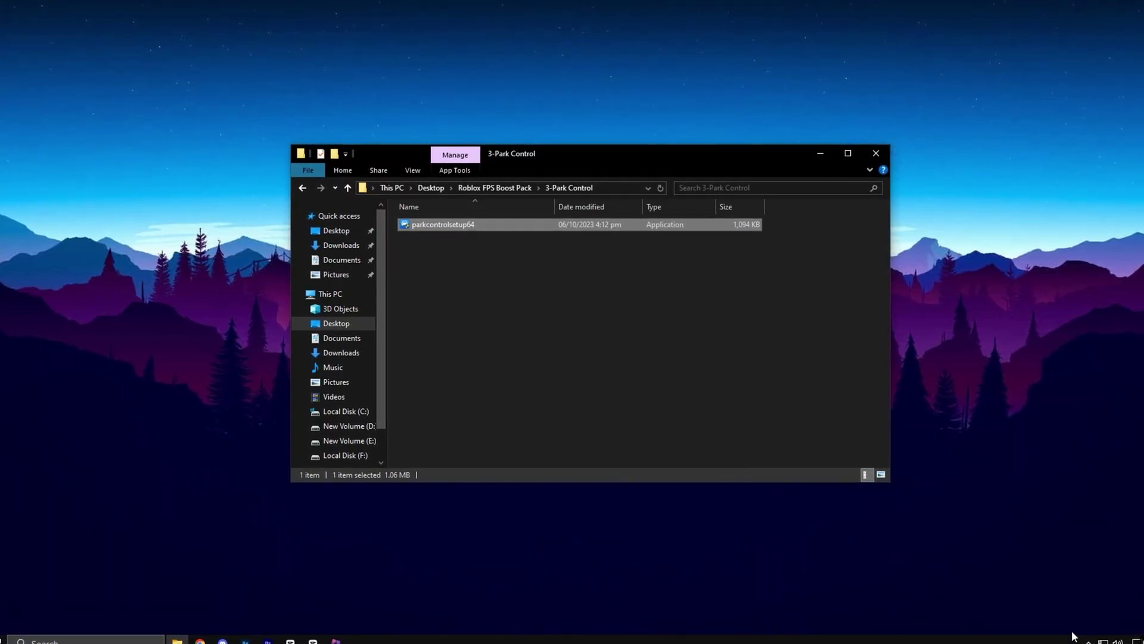
{"action": "left_click", "coordinate": [1088, 642]}
{"action": "left_click", "coordinate": [1093, 602]}
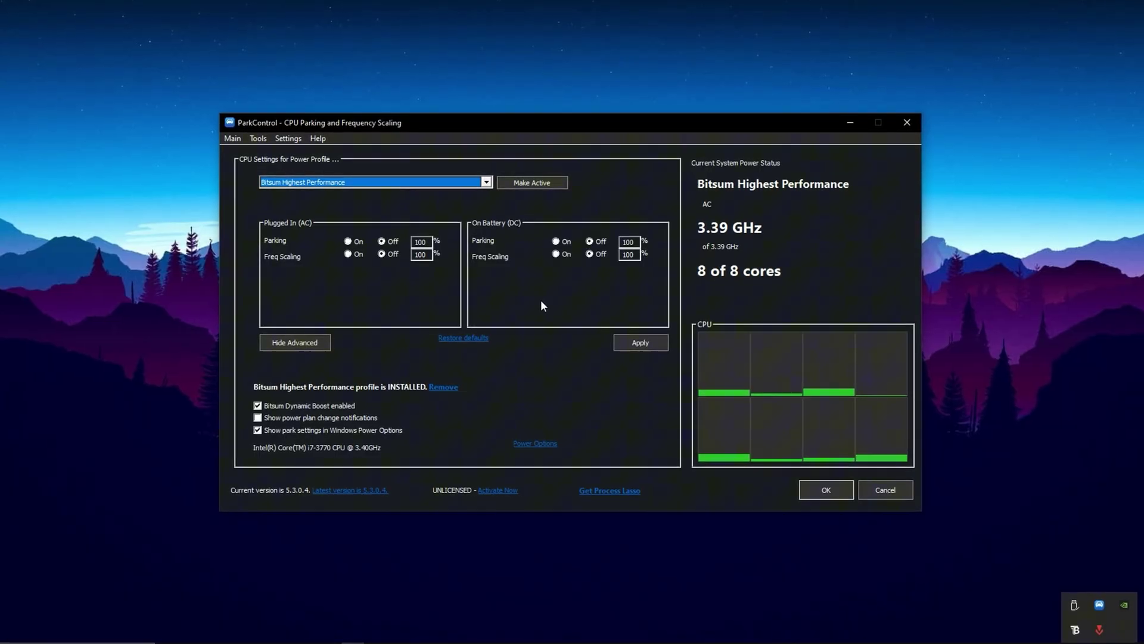
Choose the Bitsum Highest Performance profile in ParkControl, check it in Windows Power Options, and confirm the settings.
{"action": "left_click", "coordinate": [486, 181]}
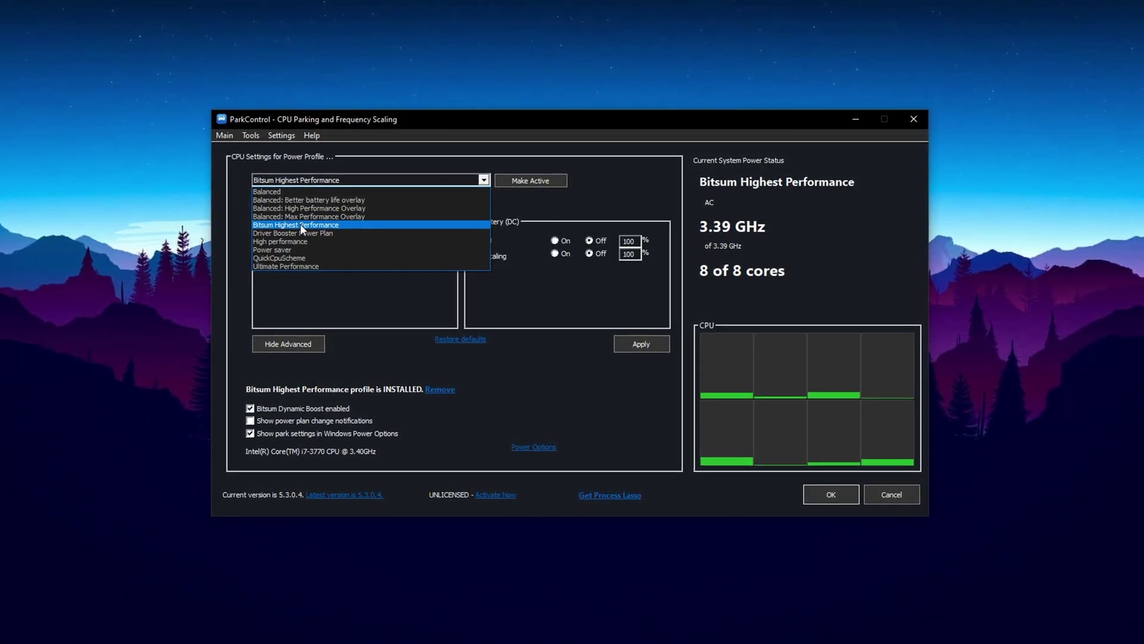
{"action": "left_click", "coordinate": [316, 225]}
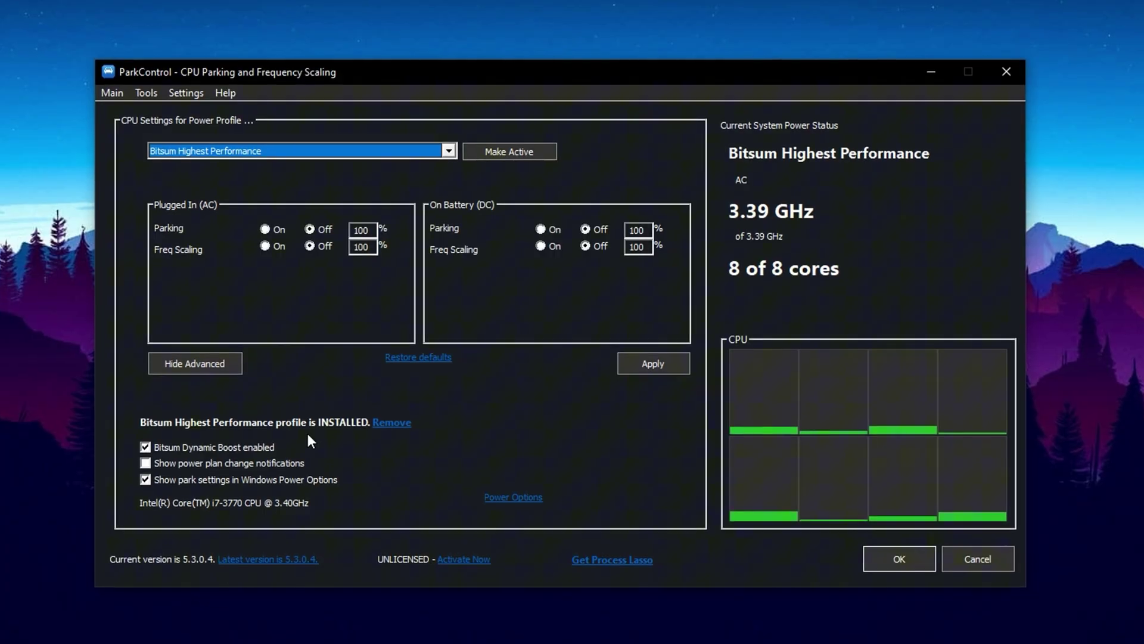
{"action": "left_click", "coordinate": [505, 500]}
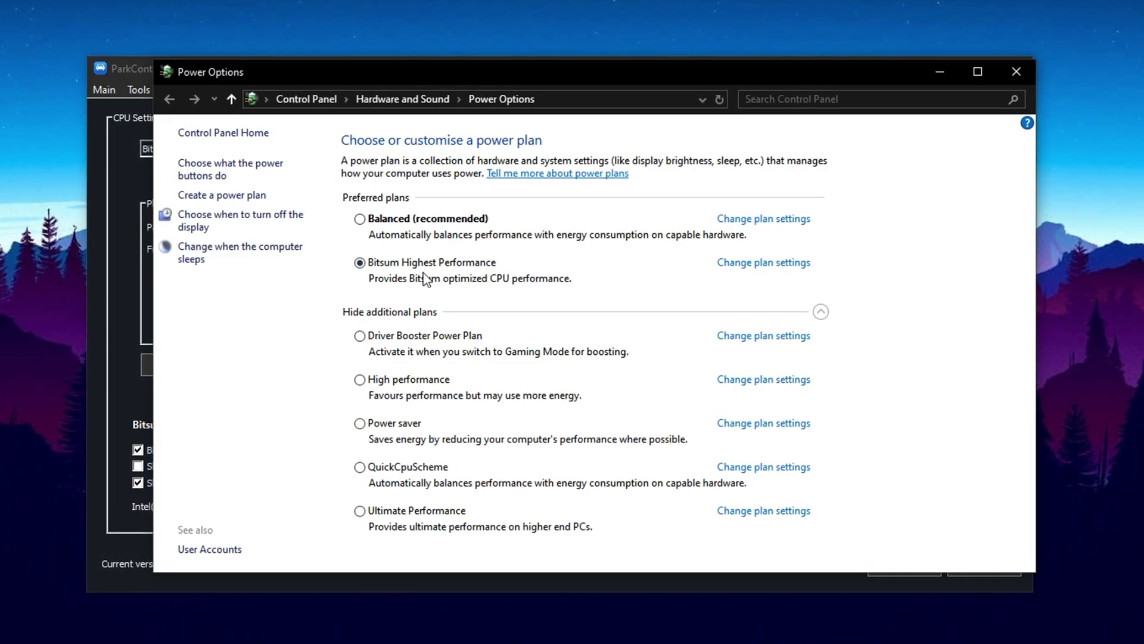
{"action": "left_click", "coordinate": [1026, 70]}
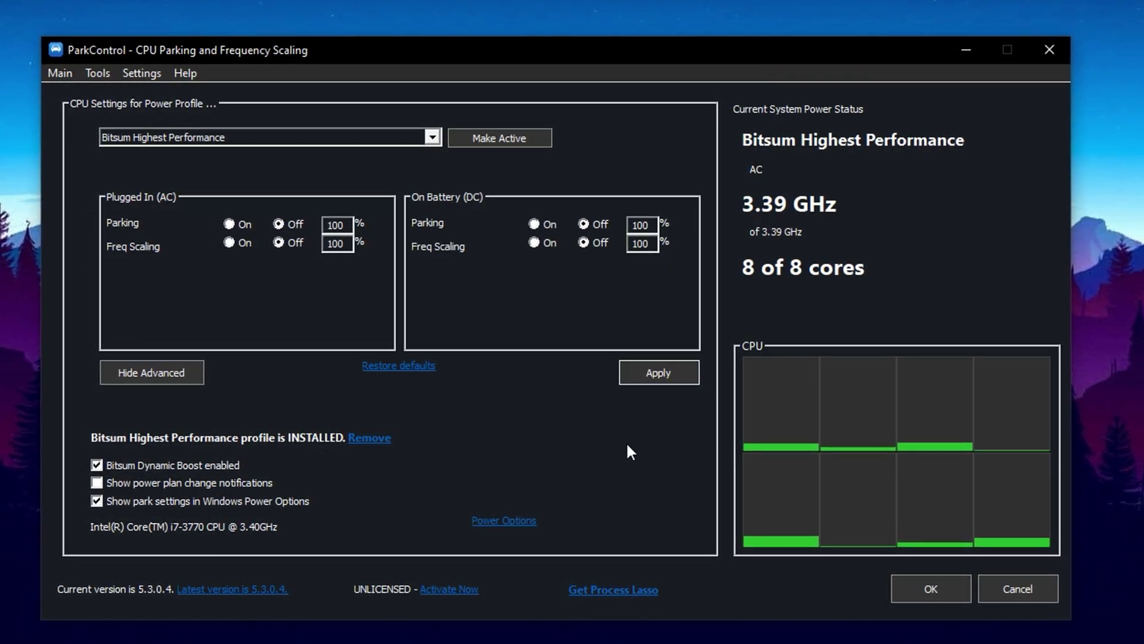
{"action": "left_click", "coordinate": [931, 589]}
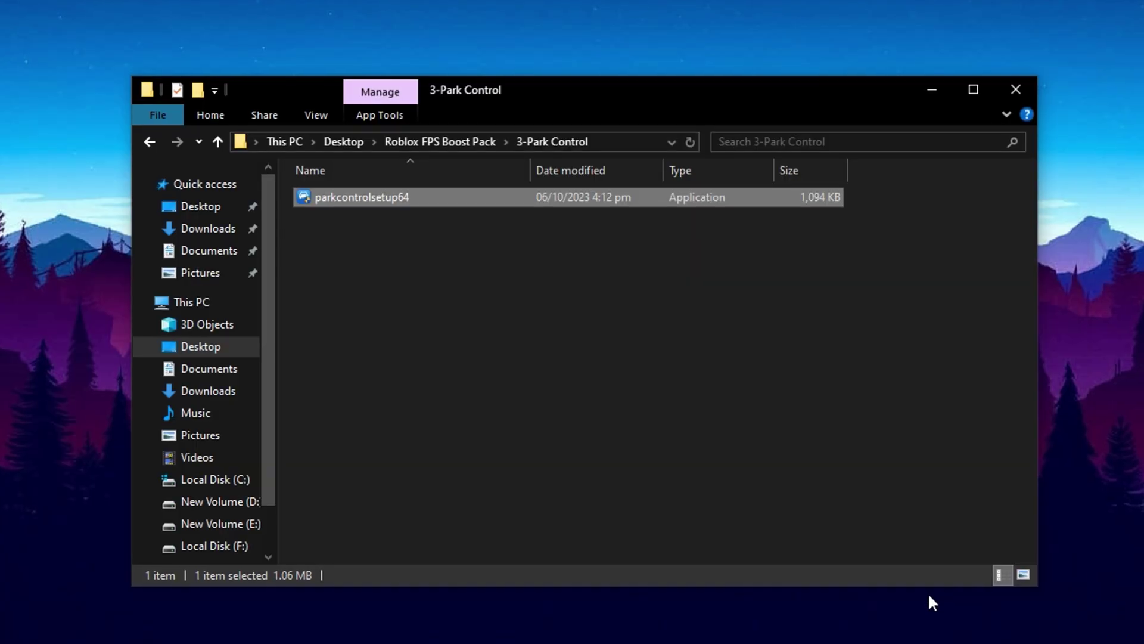
Return to the Roblox FPS Boost Pack folder, select the 4-GearUp Booster file, and launch GearUP Booster from the desktop.
{"action": "key", "text": "alt+Up"}
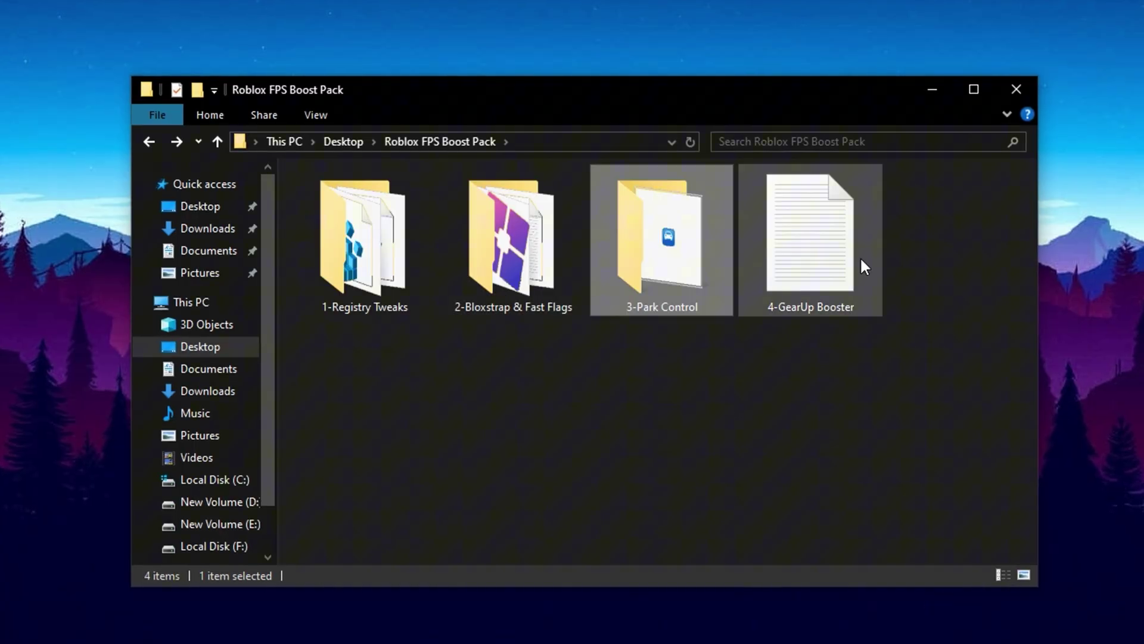
{"action": "left_click", "coordinate": [843, 256]}
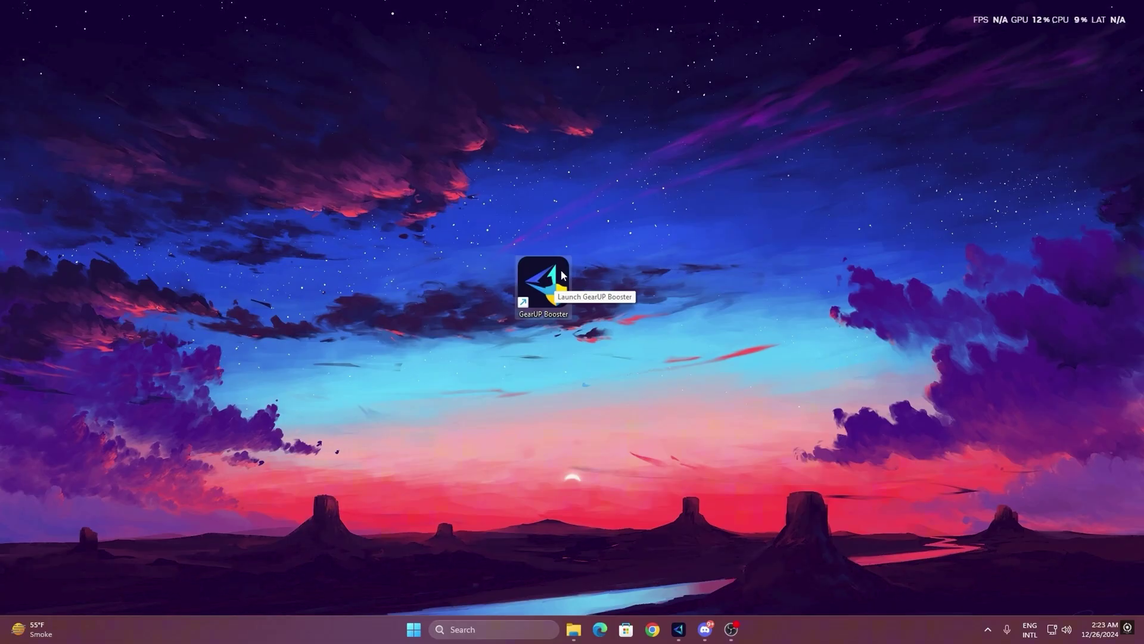
{"action": "double_click", "coordinate": [544, 280]}
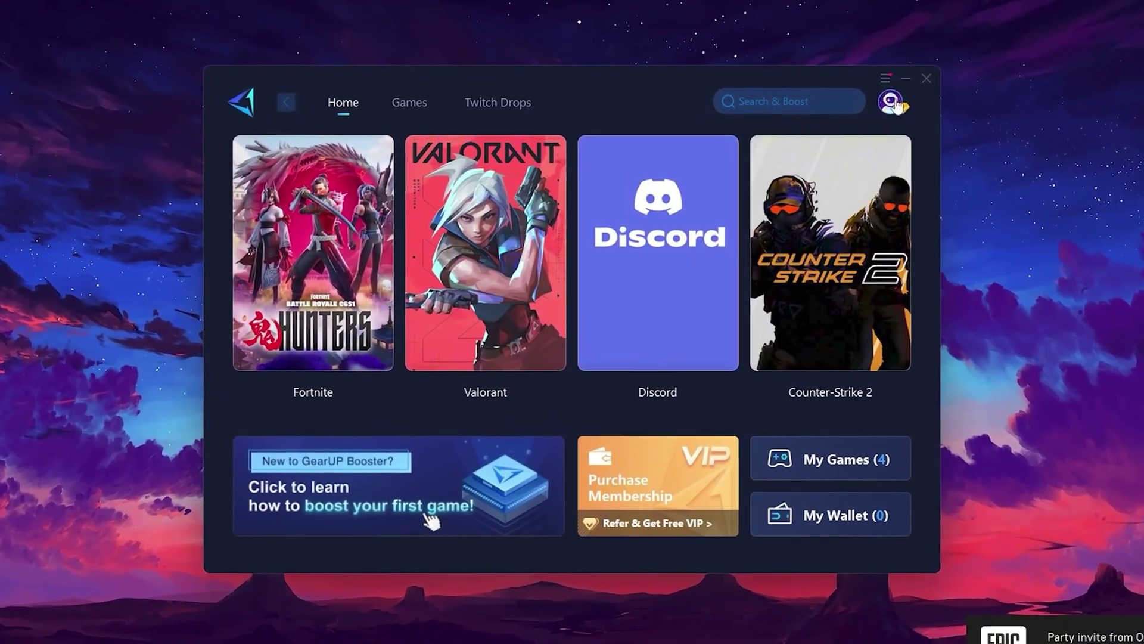
Look through GearUP Booster's popular games, return to the home page, and start boosting Fortnite.
{"action": "mouse_move", "coordinate": [877, 112]}
{"action": "mouse_move", "coordinate": [702, 163]}
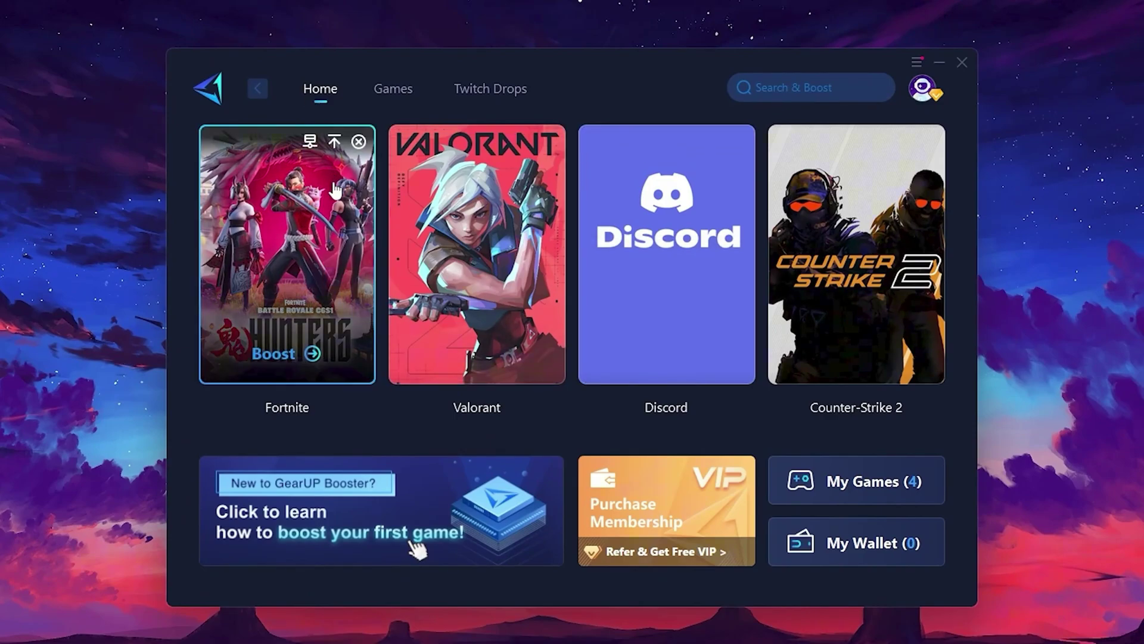
{"action": "mouse_move", "coordinate": [871, 232]}
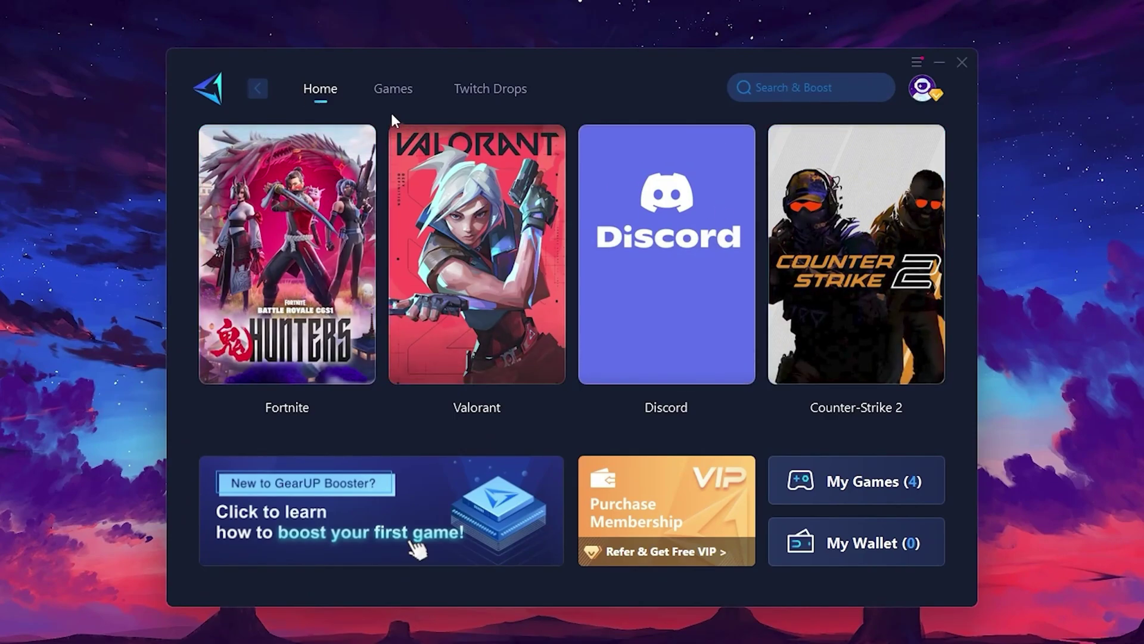
{"action": "left_click", "coordinate": [390, 93]}
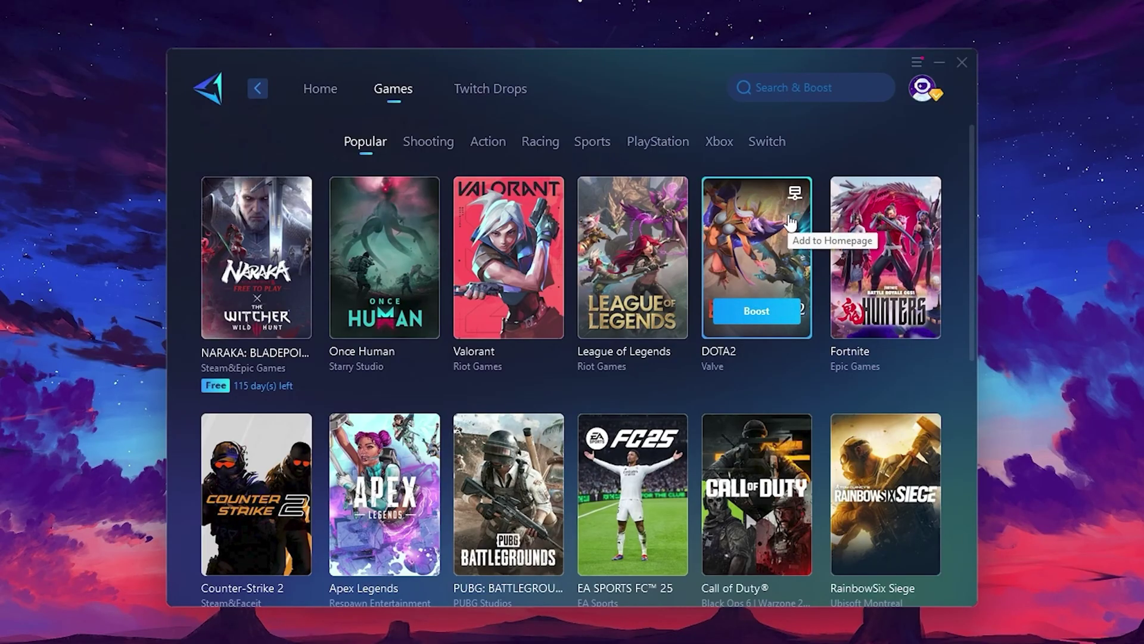
{"action": "left_click", "coordinate": [323, 97]}
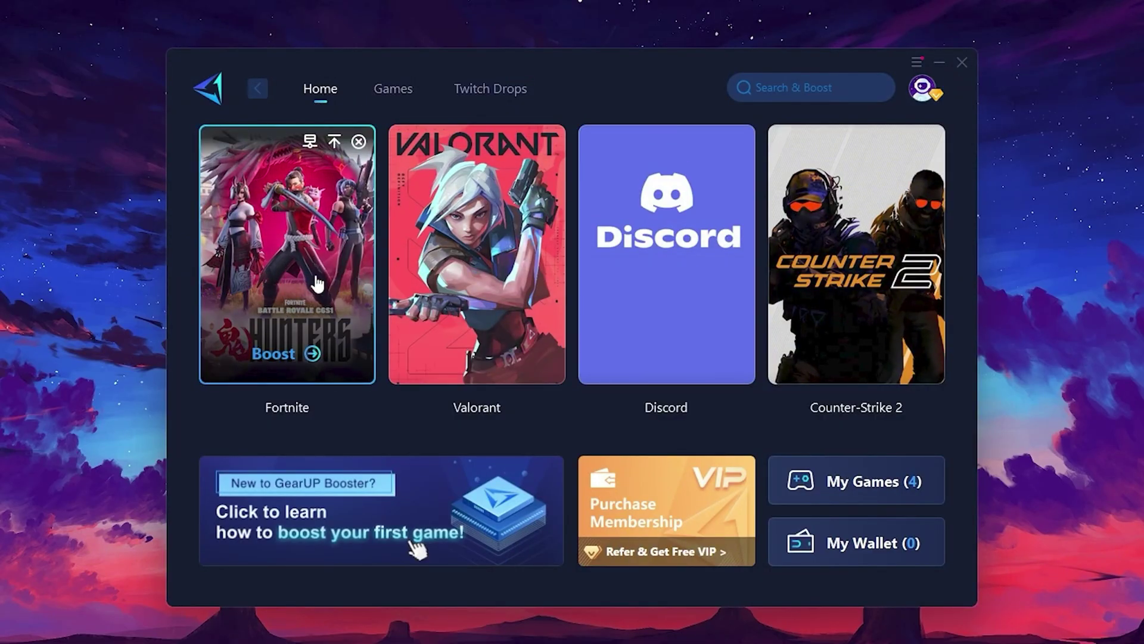
{"action": "left_click", "coordinate": [276, 356]}
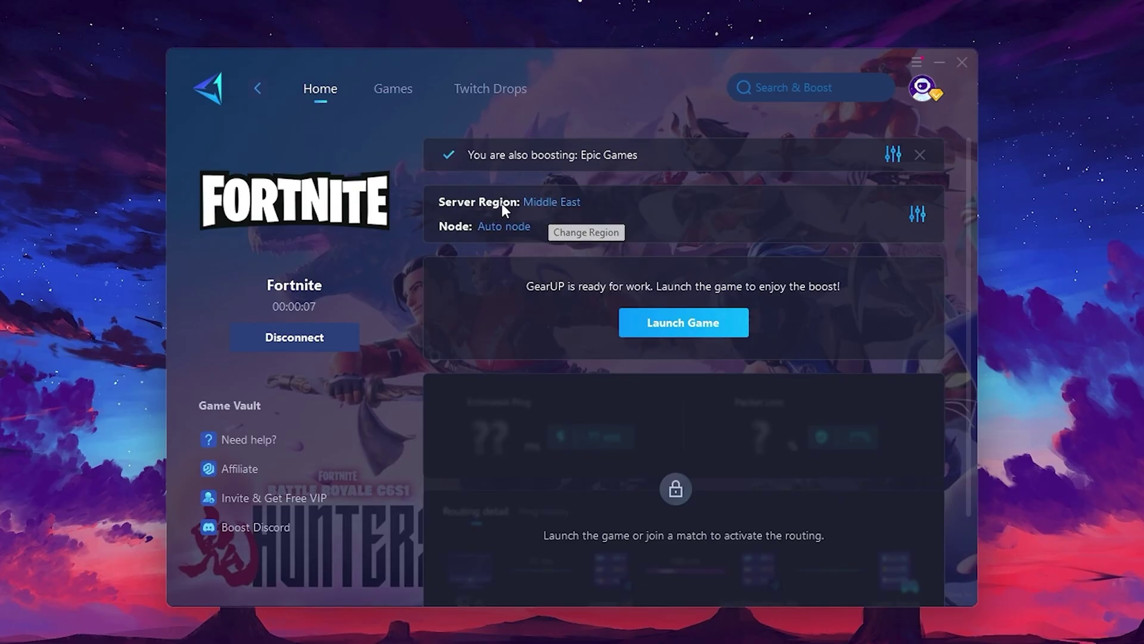
Open Fortnite's game server region list, look through the regions and the North America options, and close it.
{"action": "left_click", "coordinate": [557, 204]}
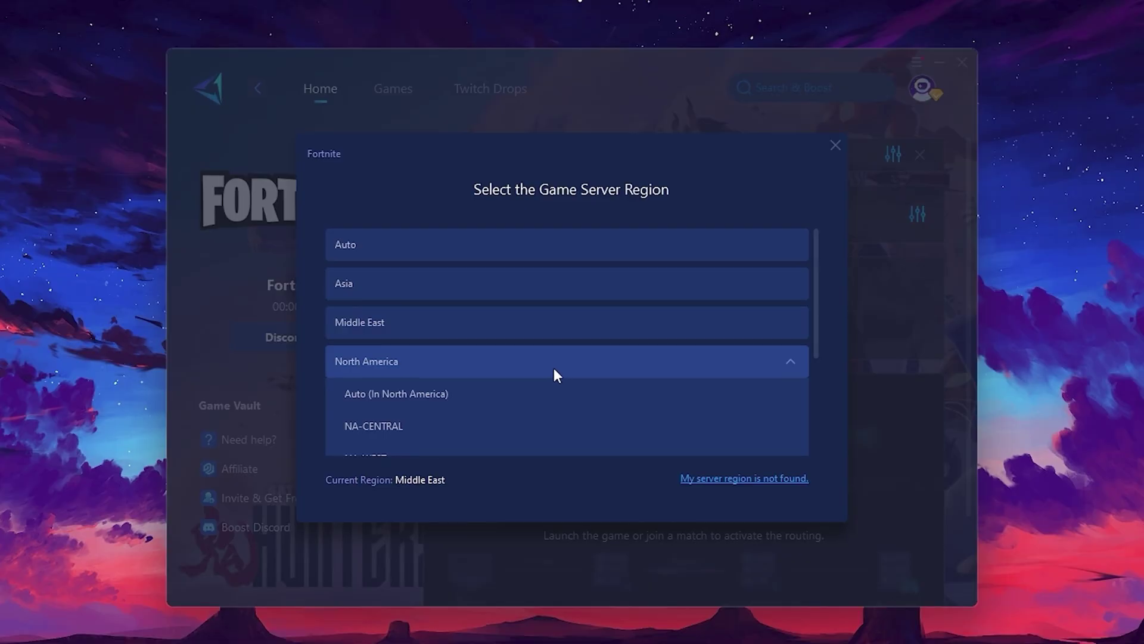
{"action": "scroll", "coordinate": [518, 357], "scroll_direction": "down", "scroll_amount": 1}
{"action": "scroll", "coordinate": [422, 314], "scroll_direction": "up", "scroll_amount": 1}
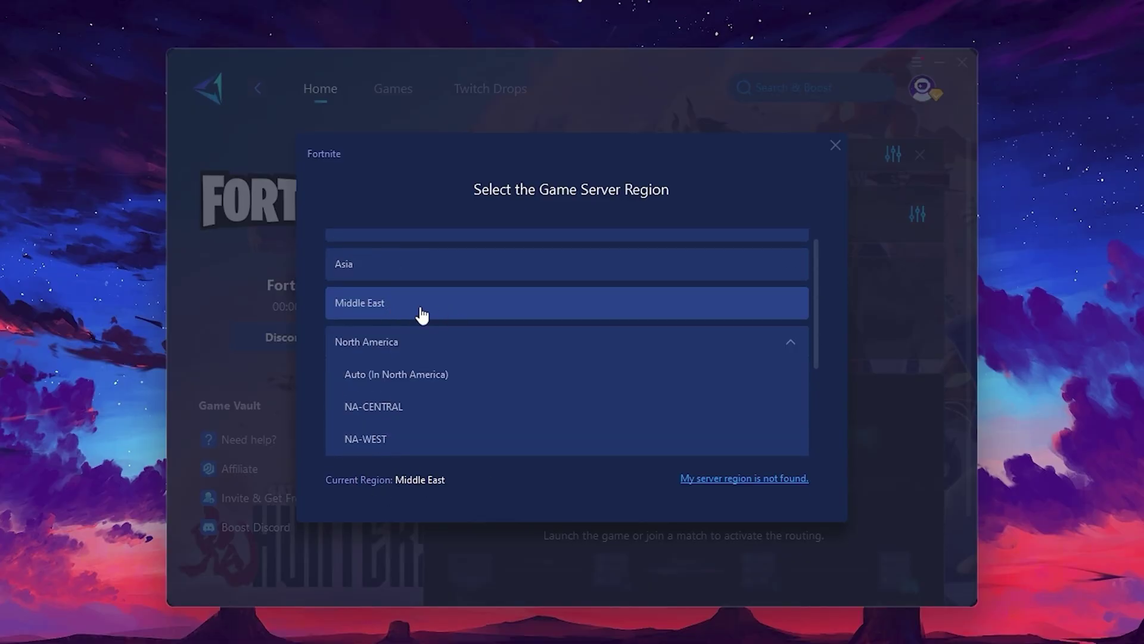
{"action": "left_click", "coordinate": [835, 145]}
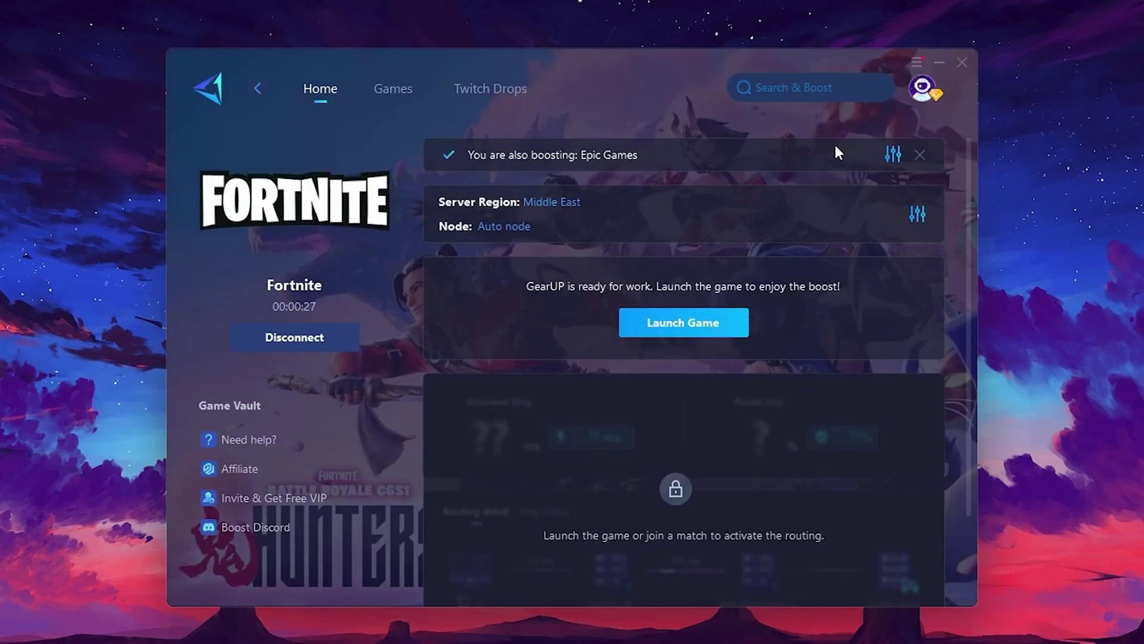
Open Fortnite's node list for the Middle East region, look through the nodes, pings and modes, and close it.
{"action": "left_click", "coordinate": [496, 227]}
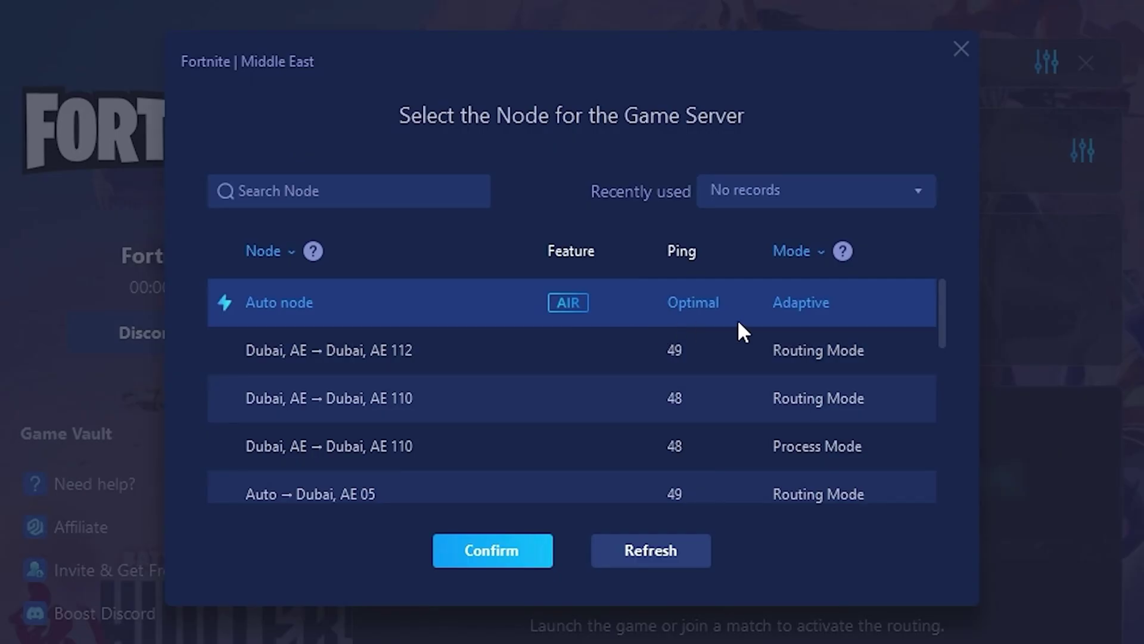
{"action": "scroll", "coordinate": [555, 334], "scroll_direction": "down", "scroll_amount": 2}
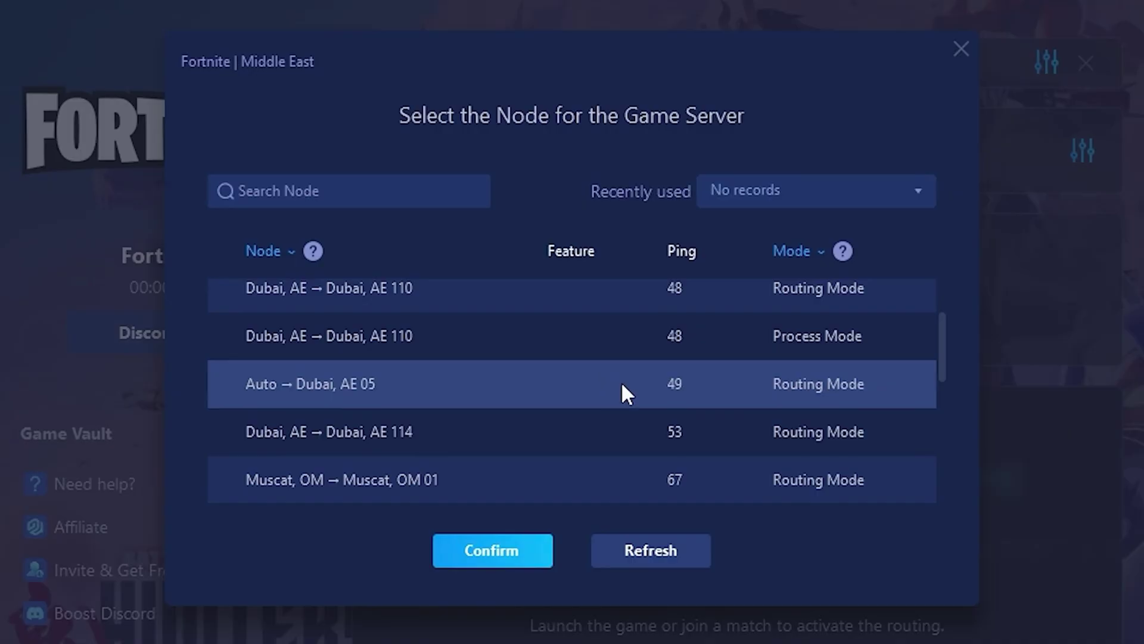
{"action": "scroll", "coordinate": [691, 384], "scroll_direction": "up", "scroll_amount": 2}
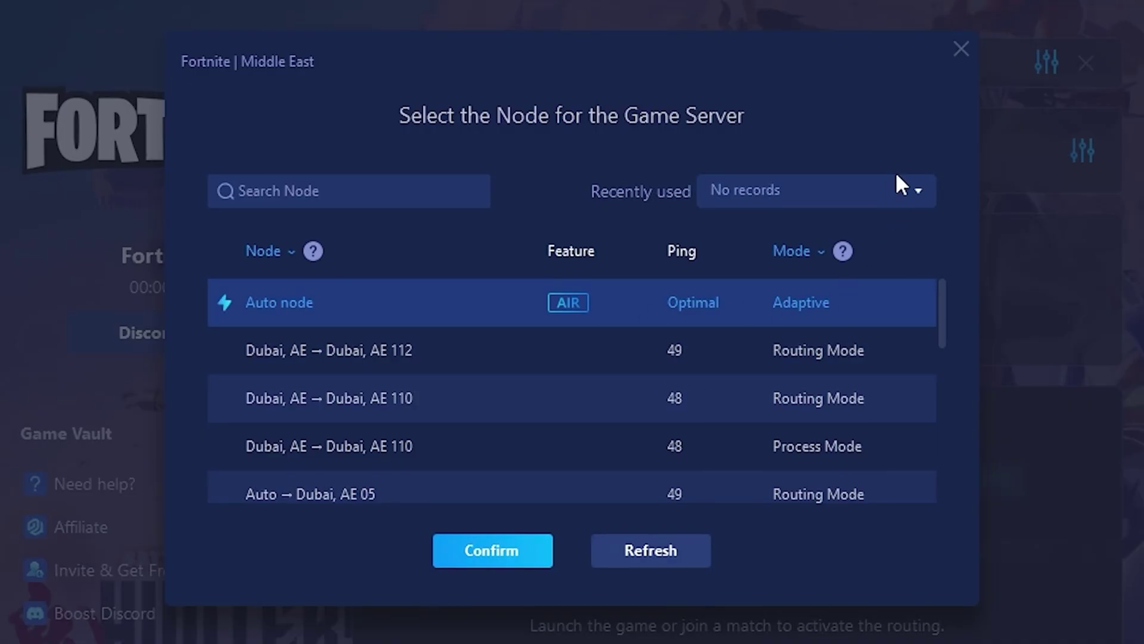
{"action": "left_click", "coordinate": [965, 55]}
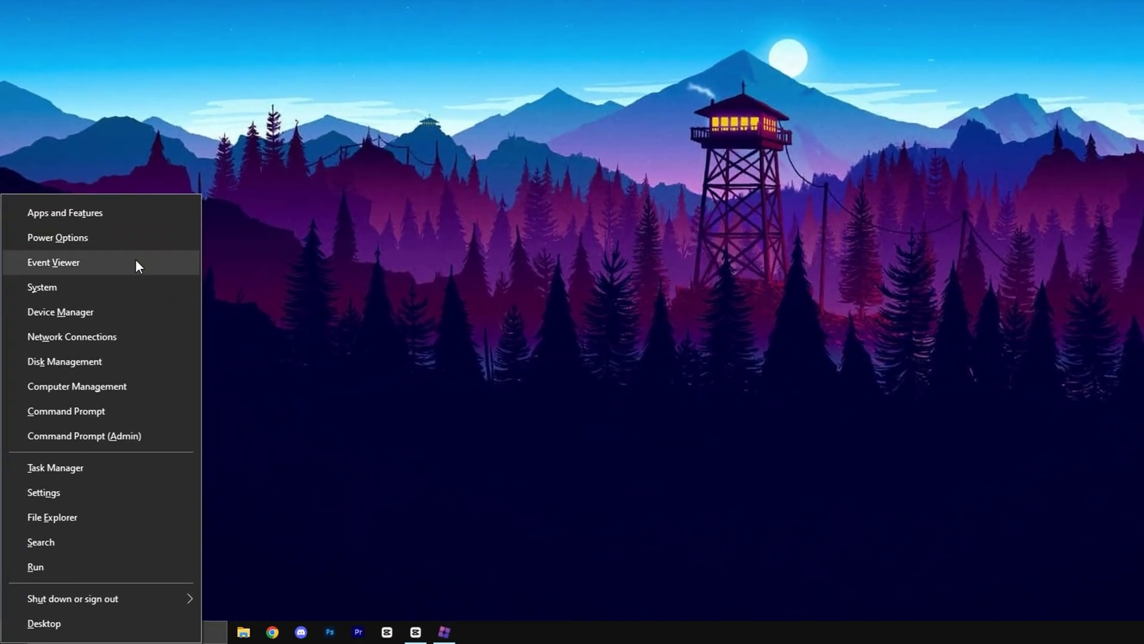
Open Device Manager, find High Precision Event Timer among the system devices, and check whether it is enabled or disabled.
{"action": "left_click", "coordinate": [79, 308]}
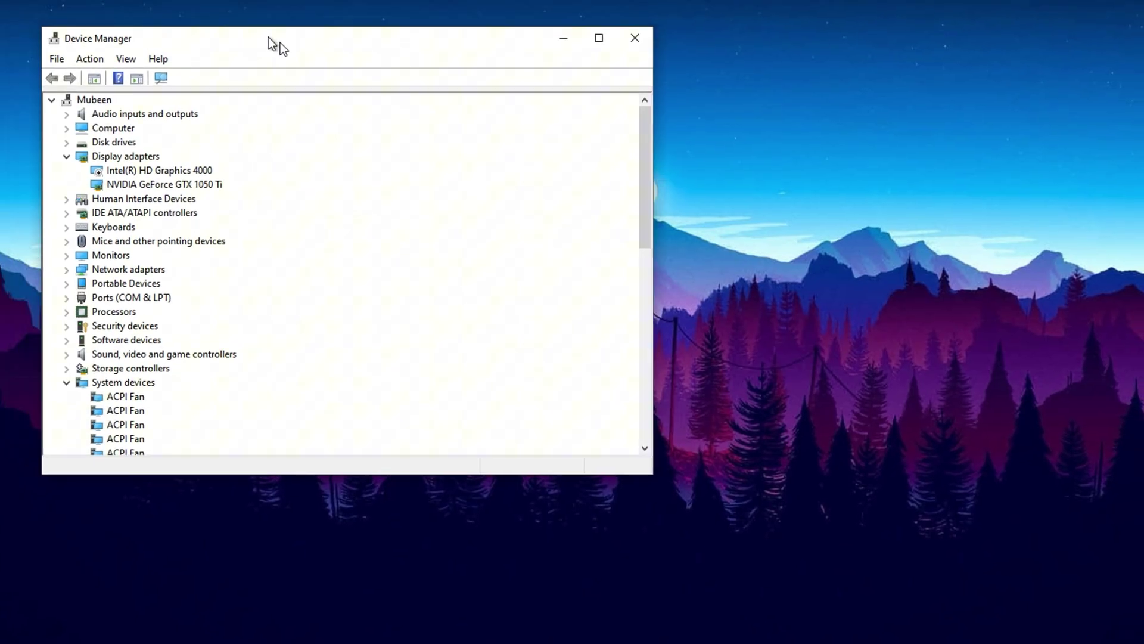
{"action": "left_click_drag", "start_coordinate": [268, 38], "coordinate": [509, 95]}
{"action": "scroll", "coordinate": [388, 424], "scroll_direction": "down", "scroll_amount": 3}
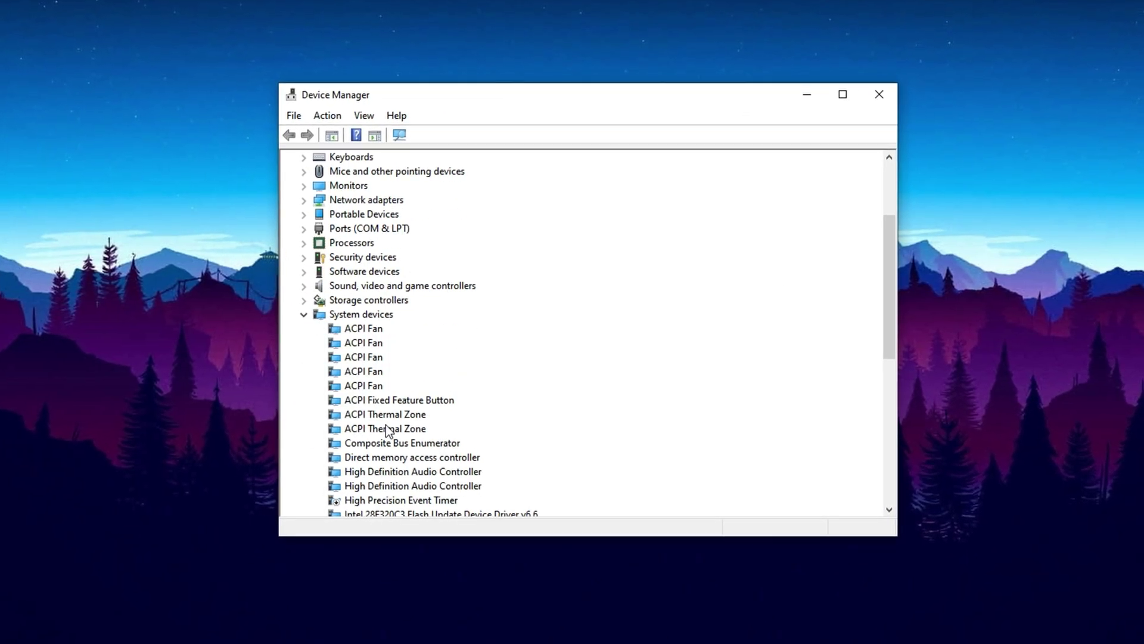
{"action": "left_click", "coordinate": [360, 315]}
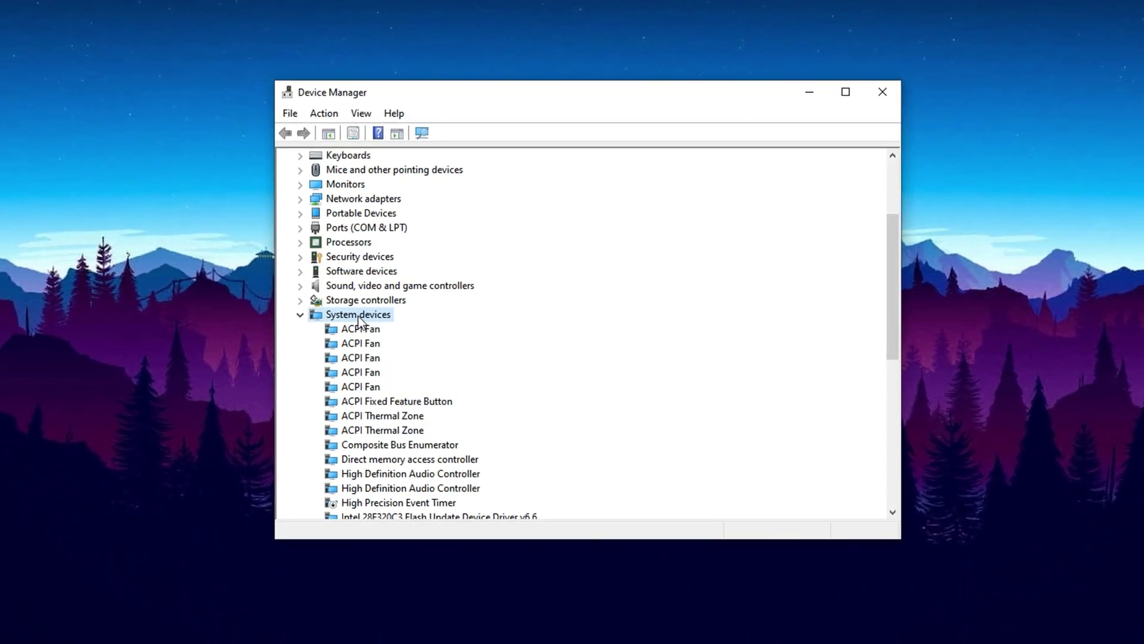
{"action": "scroll", "coordinate": [382, 415], "scroll_direction": "down", "scroll_amount": 3}
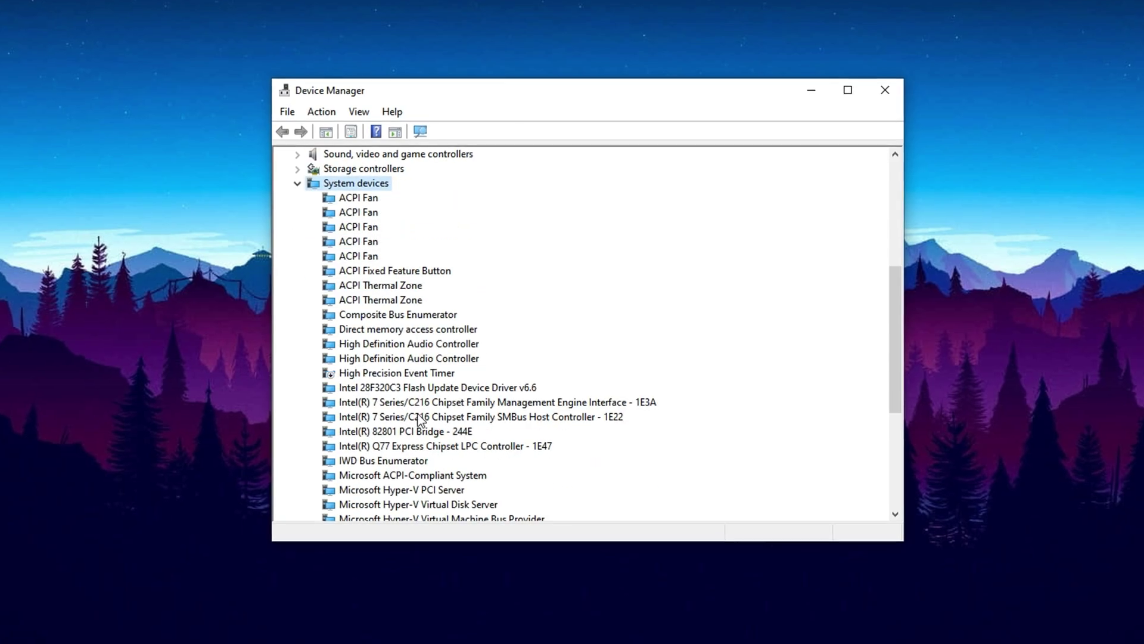
{"action": "left_click", "coordinate": [384, 378]}
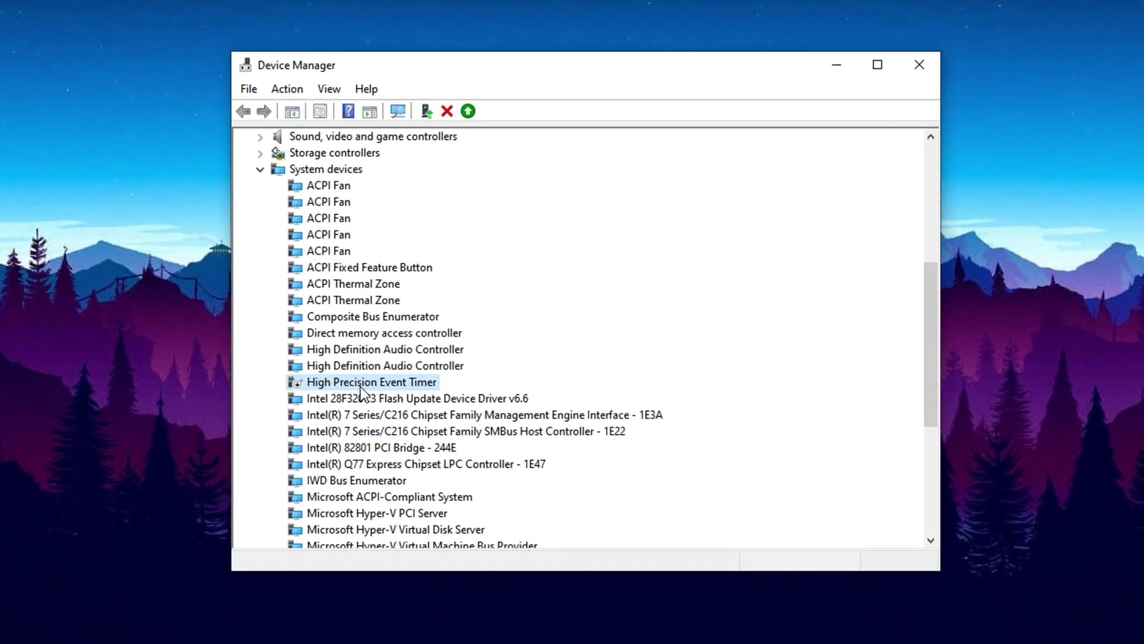
{"action": "right_click", "coordinate": [359, 386]}
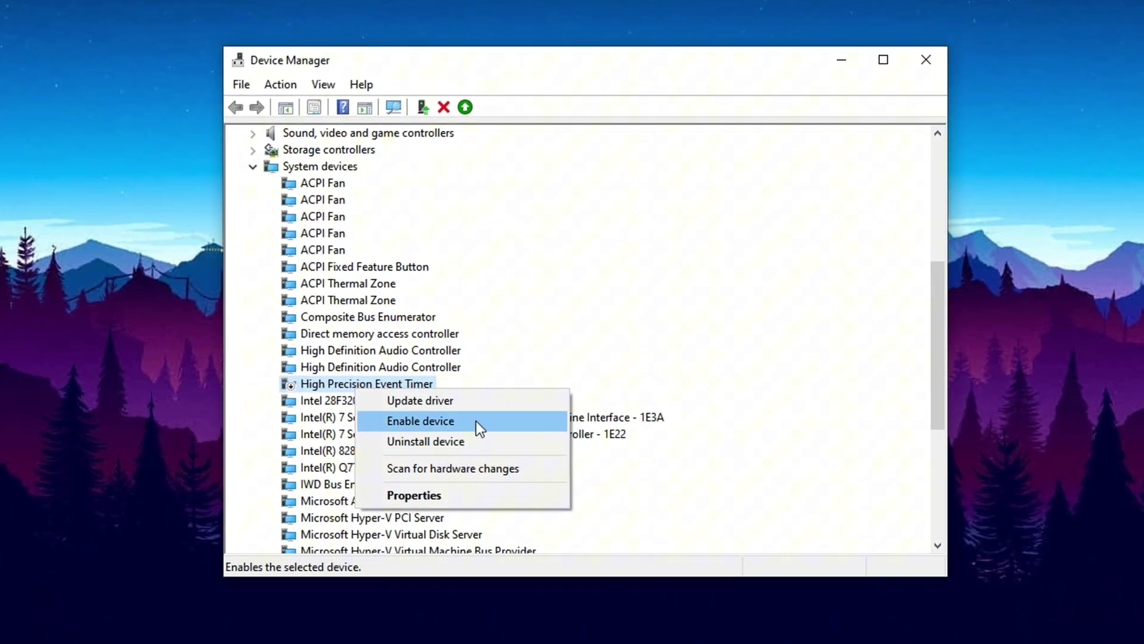
{"action": "left_click", "coordinate": [333, 387]}
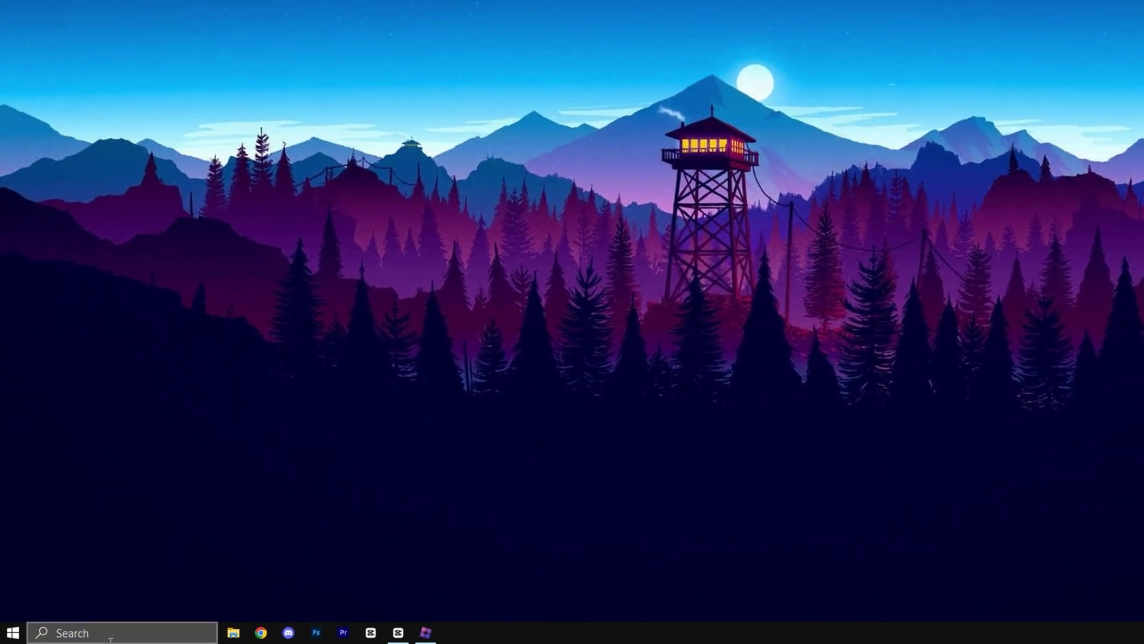
Search Windows for "advanced system", open the advanced system settings, and bring up Performance Options in the middle of the screen.
{"action": "key", "text": "super+s"}
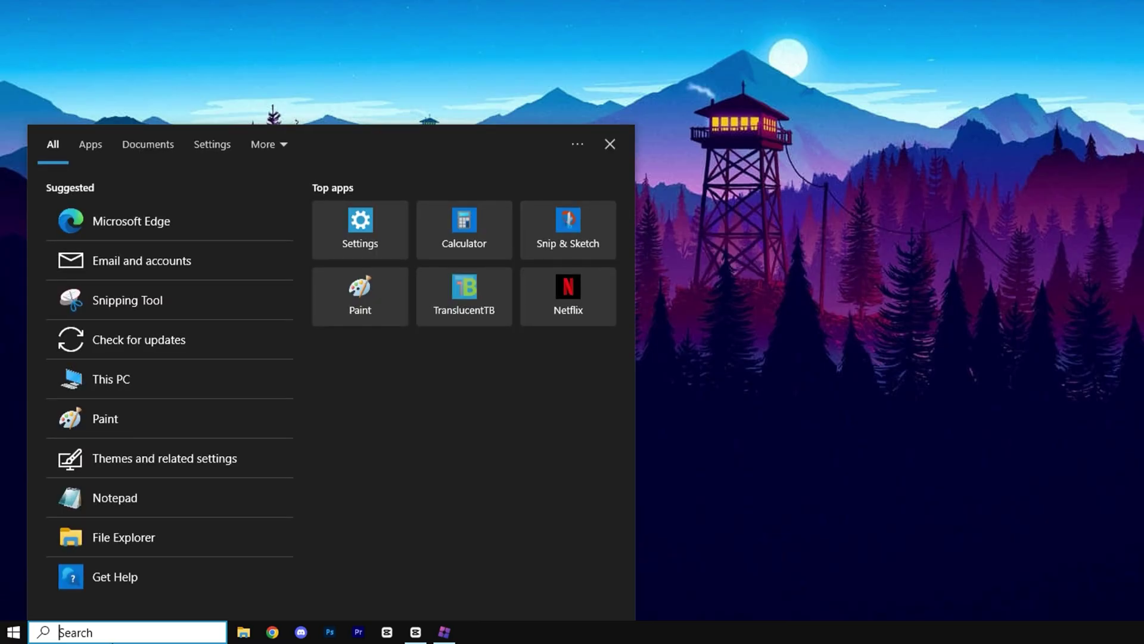
{"action": "type", "text": "advanced system"}
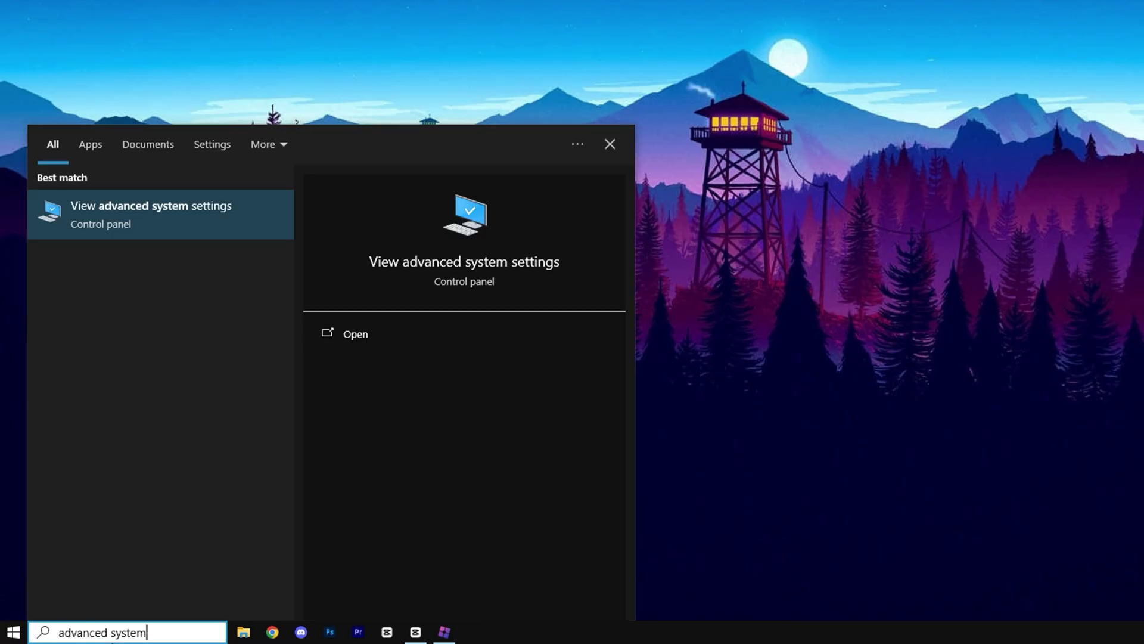
{"action": "left_click", "coordinate": [134, 215]}
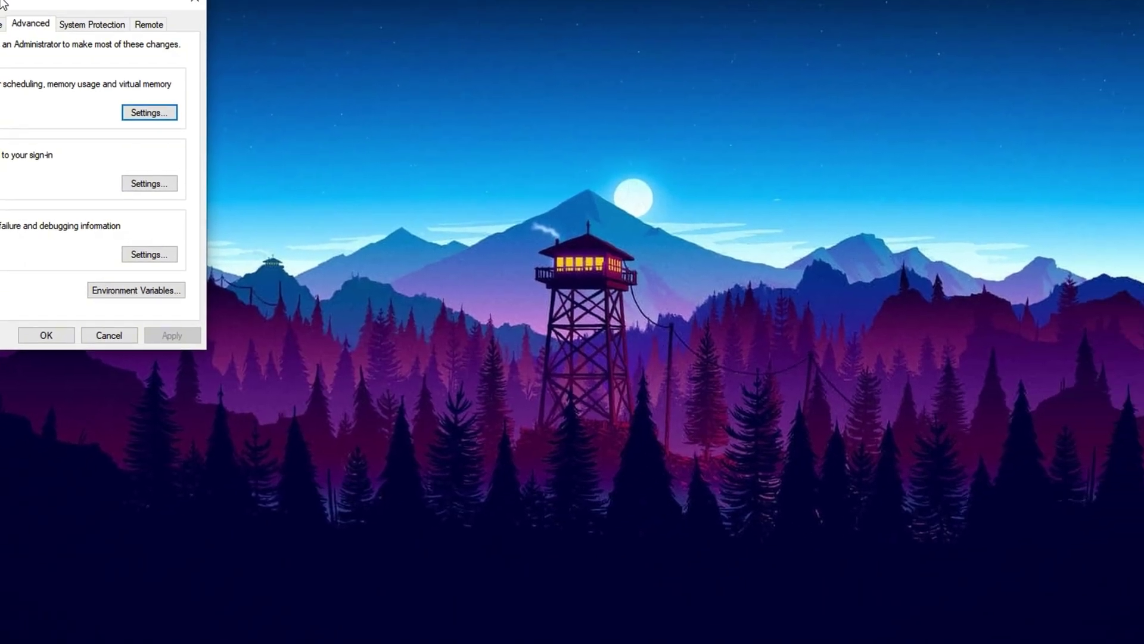
{"action": "left_click_drag", "start_coordinate": [2, 2], "coordinate": [550, 120]}
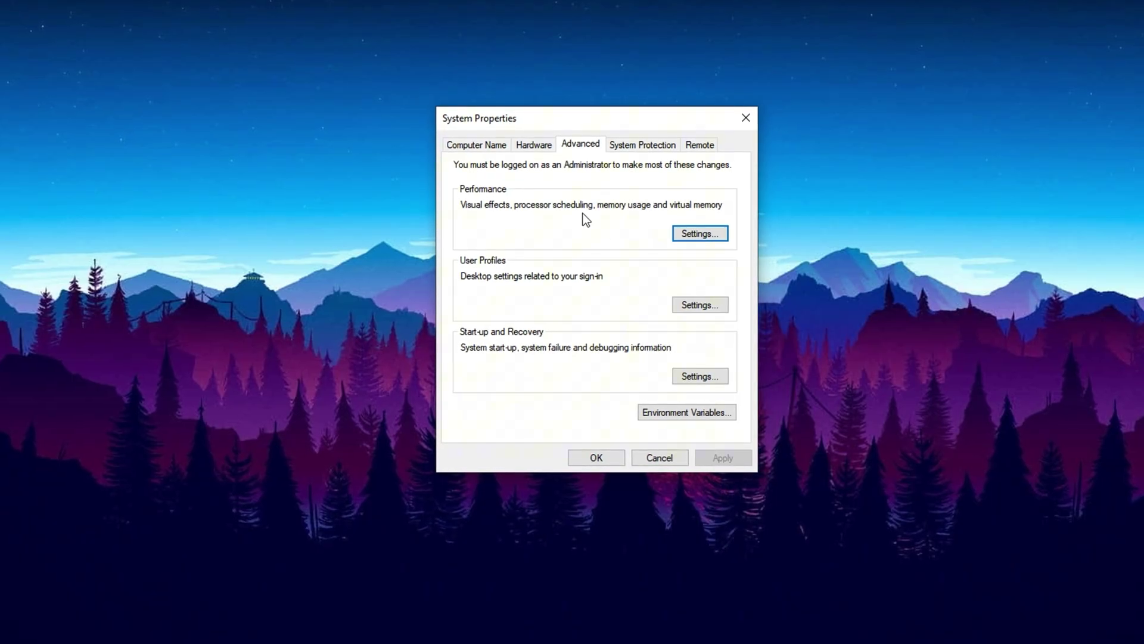
{"action": "left_click", "coordinate": [695, 234]}
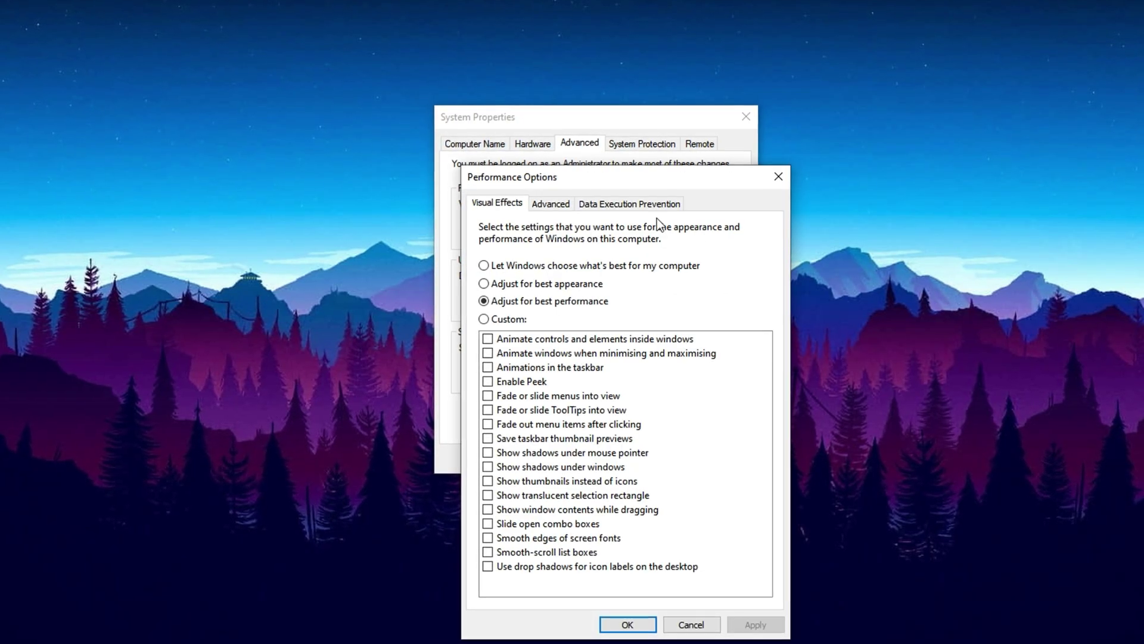
{"action": "left_click_drag", "start_coordinate": [588, 159], "coordinate": [563, 93]}
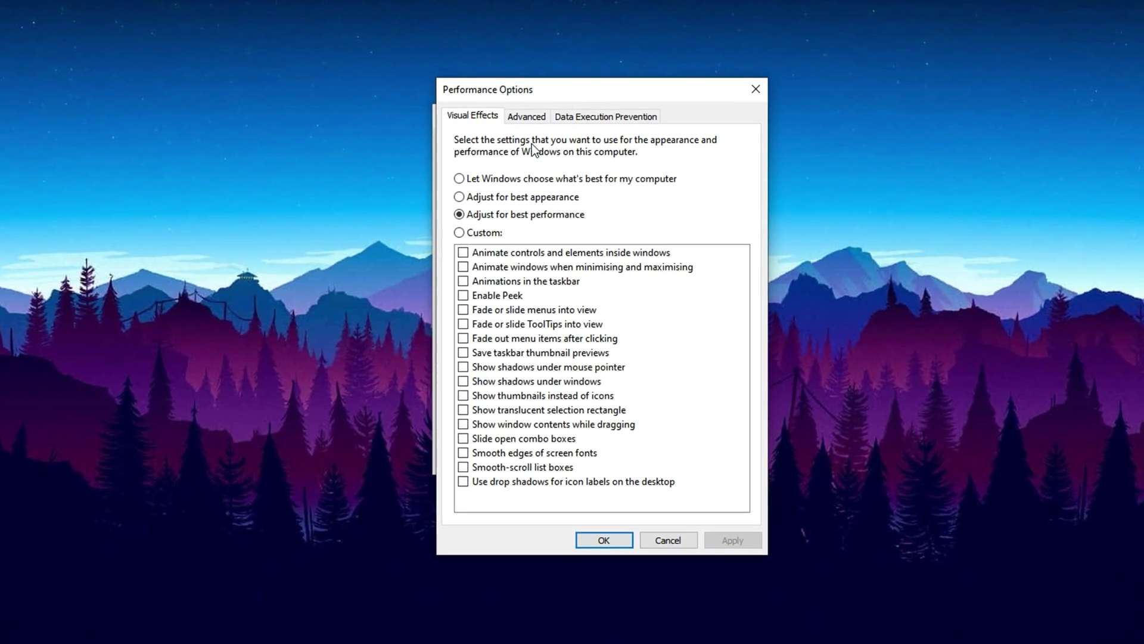
In the Virtual Memory settings, turn off automatic paging file management and give drive C: a custom initial size of 1361 MB.
{"action": "left_click", "coordinate": [519, 116]}
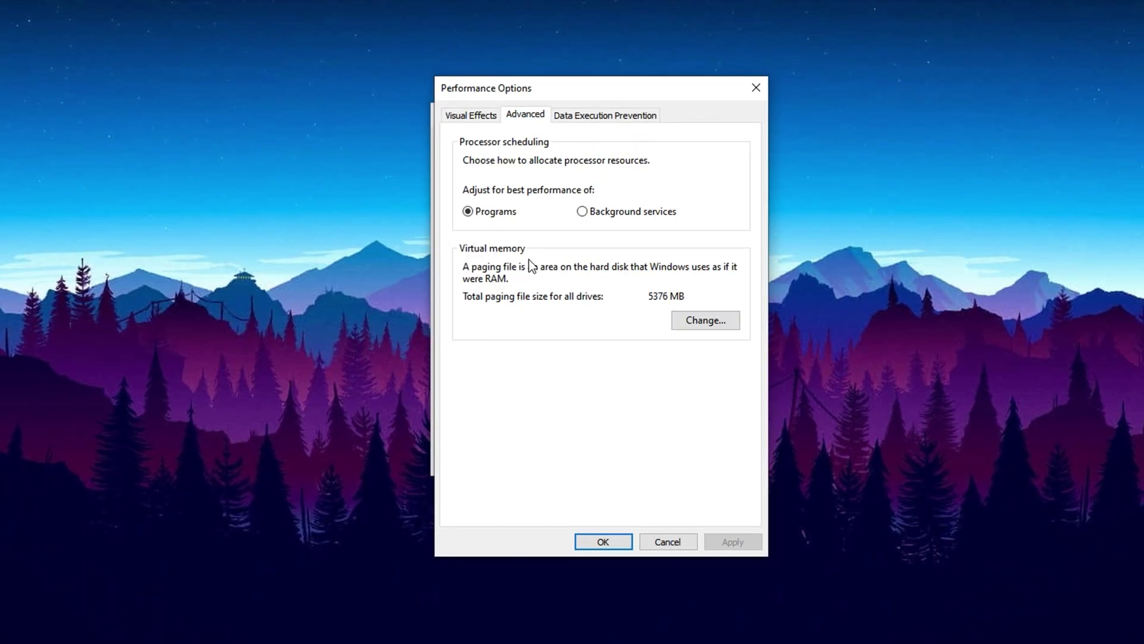
{"action": "left_click", "coordinate": [705, 321]}
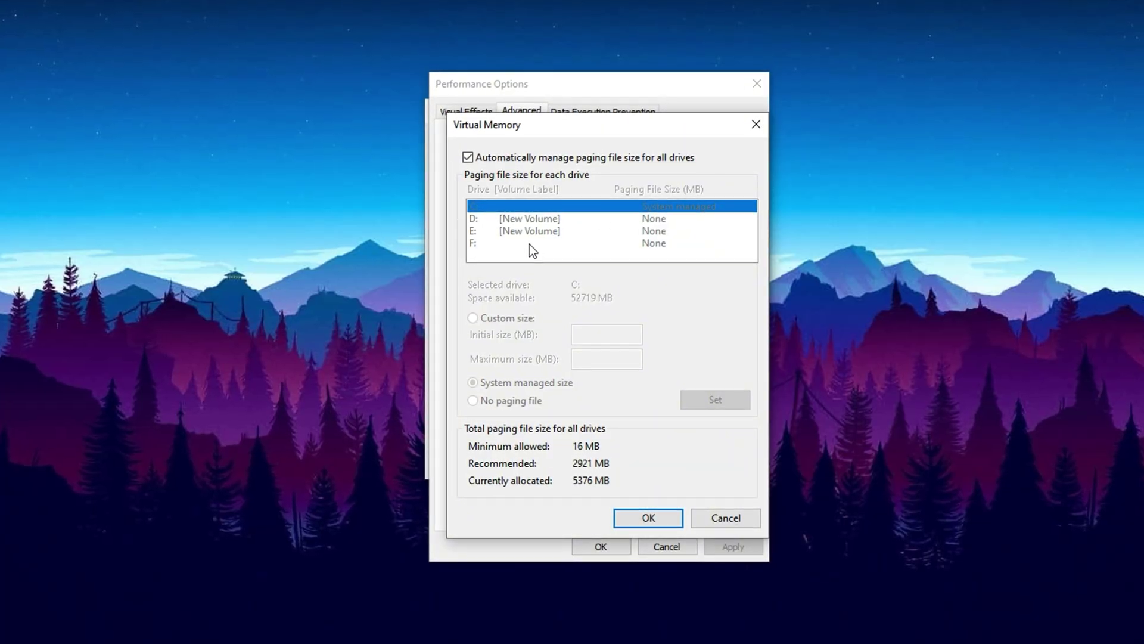
{"action": "left_click", "coordinate": [465, 156]}
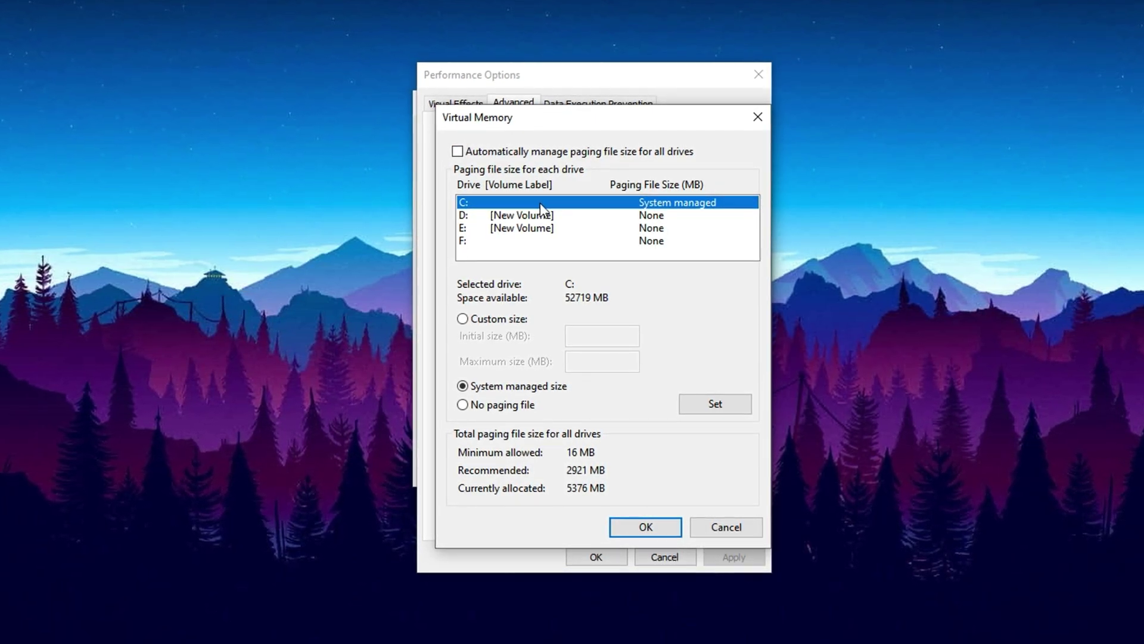
{"action": "left_click", "coordinate": [462, 320]}
{"action": "left_click", "coordinate": [608, 336]}
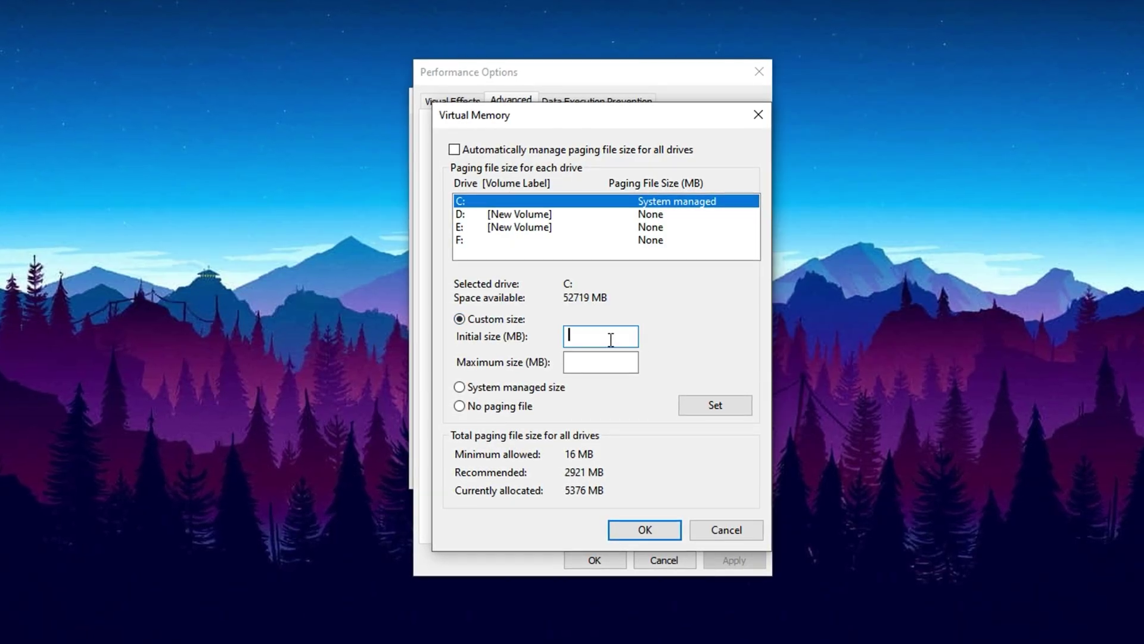
{"action": "type", "text": "1361"}
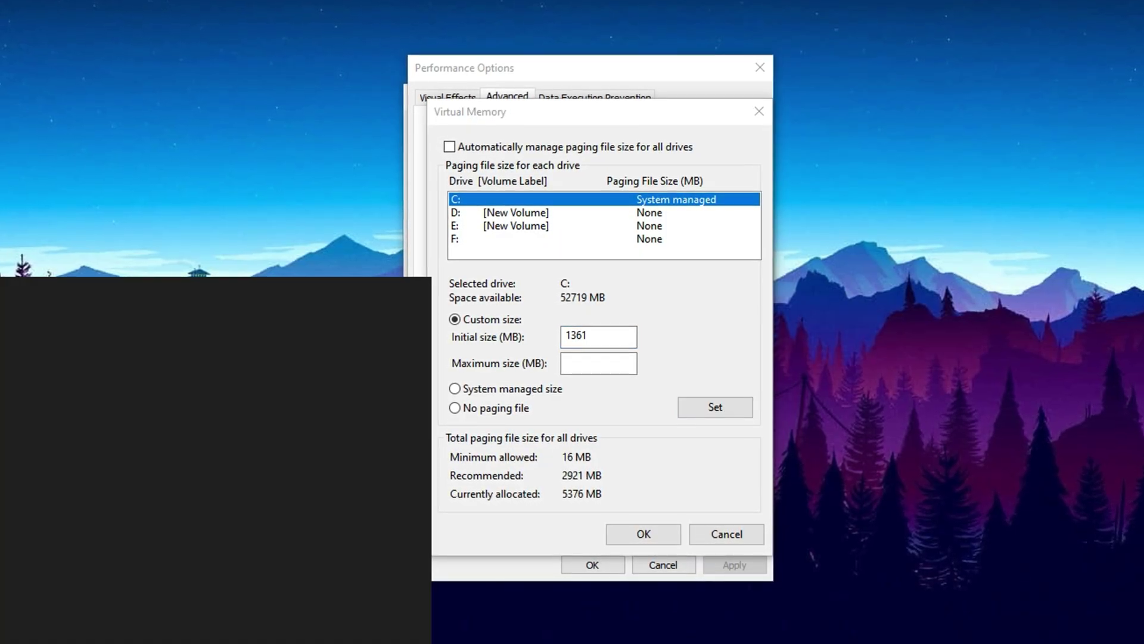
Open Calculator, place it beside the Virtual Memory dialog, and multiply 16 by 1024.
{"action": "key", "text": "super"}
{"action": "type", "text": "calc"}
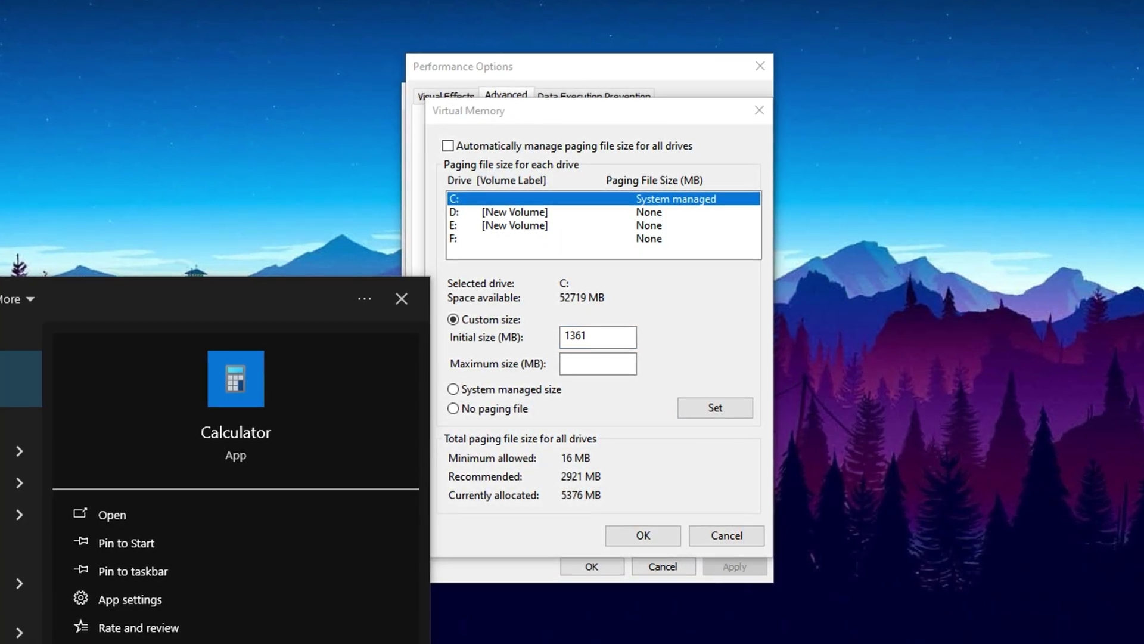
{"action": "key", "text": "Escape"}
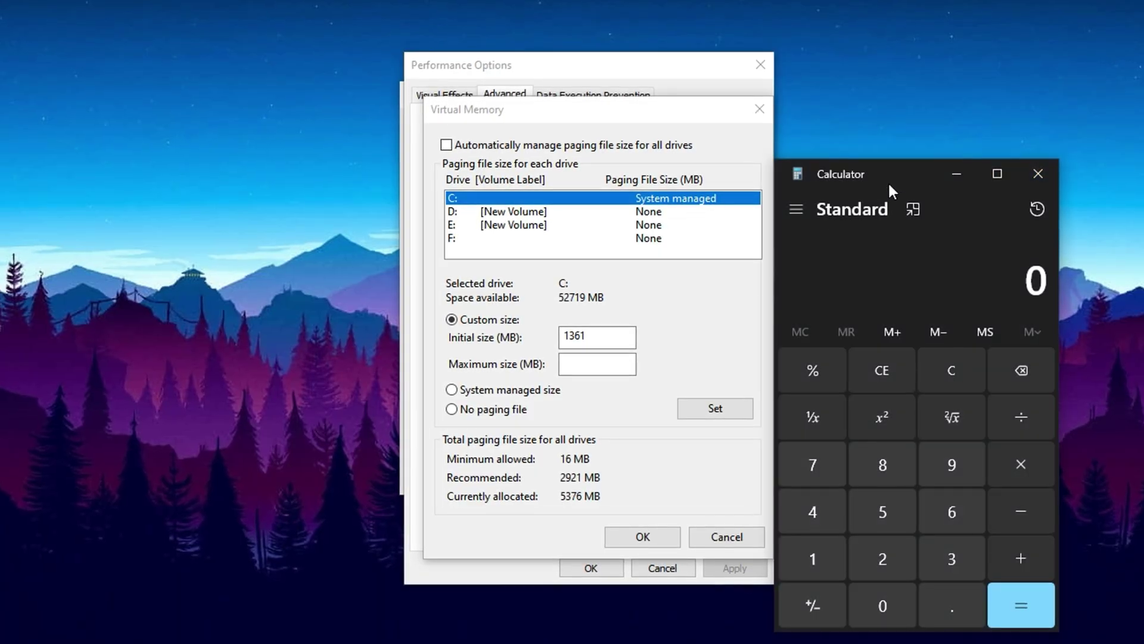
{"action": "left_click_drag", "start_coordinate": [892, 165], "coordinate": [882, 74]}
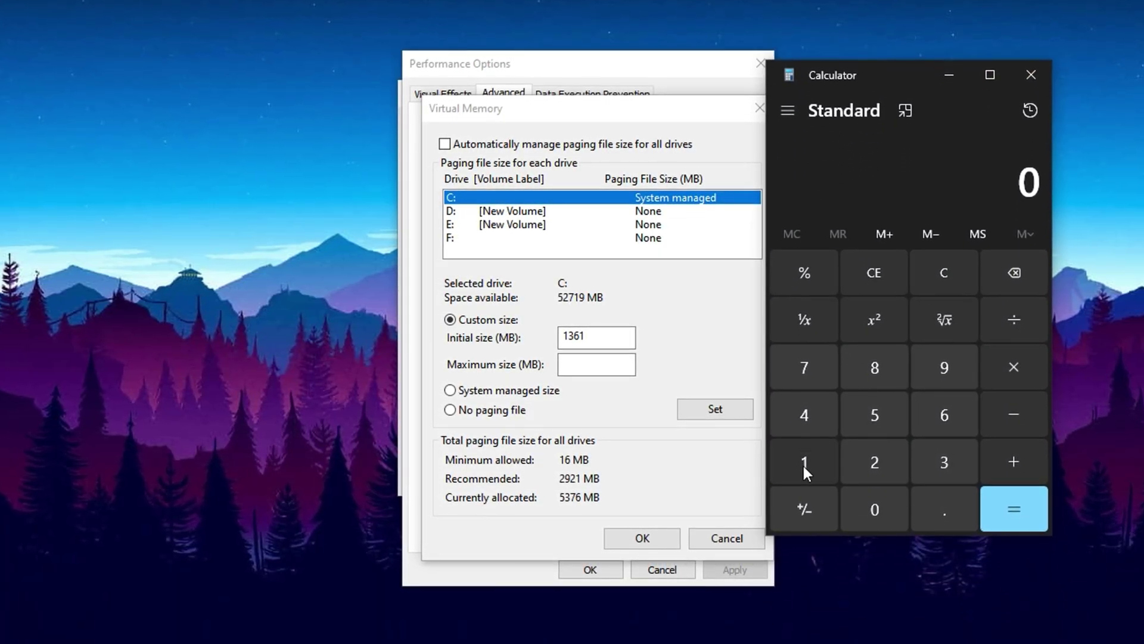
{"action": "left_click", "coordinate": [803, 462]}
{"action": "left_click", "coordinate": [934, 423]}
{"action": "left_click", "coordinate": [1021, 374]}
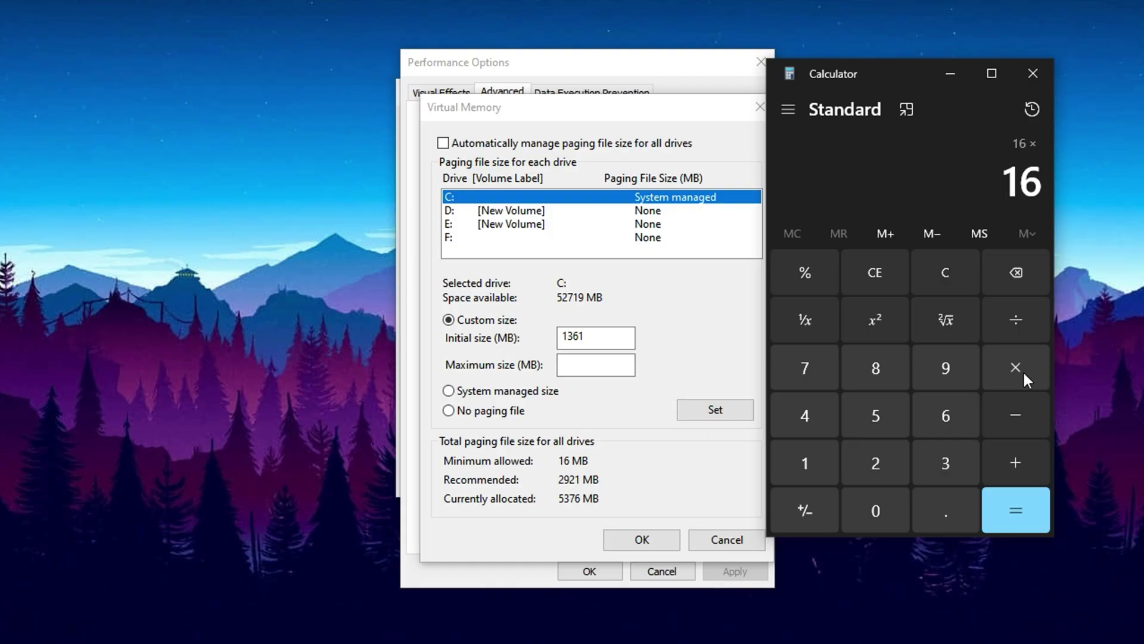
{"action": "left_click", "coordinate": [826, 473]}
{"action": "left_click", "coordinate": [886, 508]}
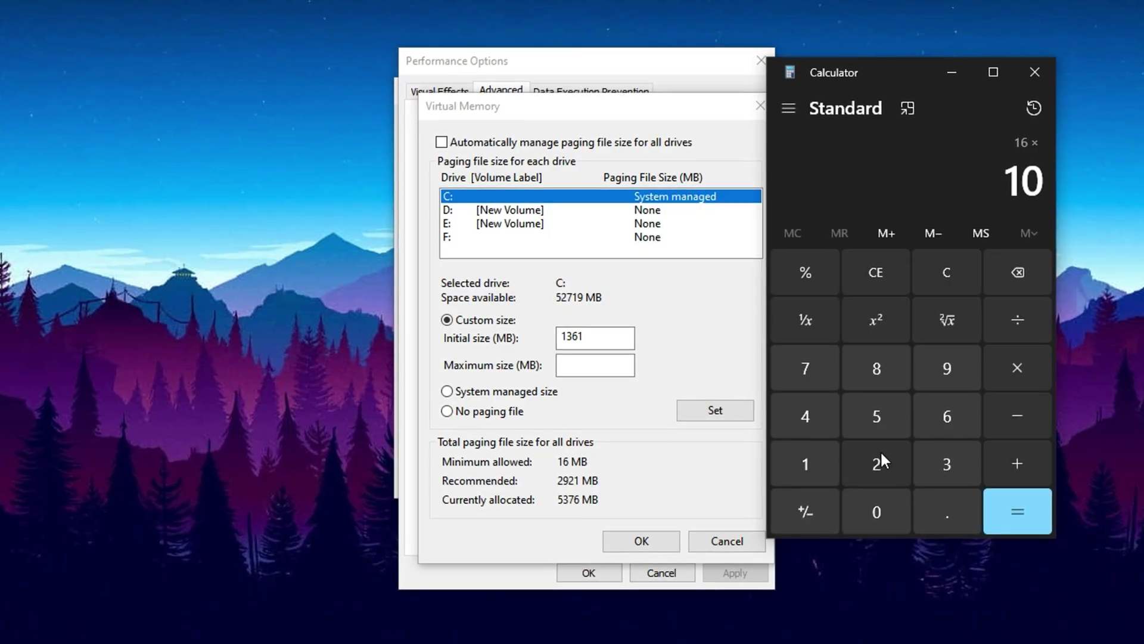
{"action": "left_click", "coordinate": [877, 461]}
{"action": "left_click", "coordinate": [809, 419]}
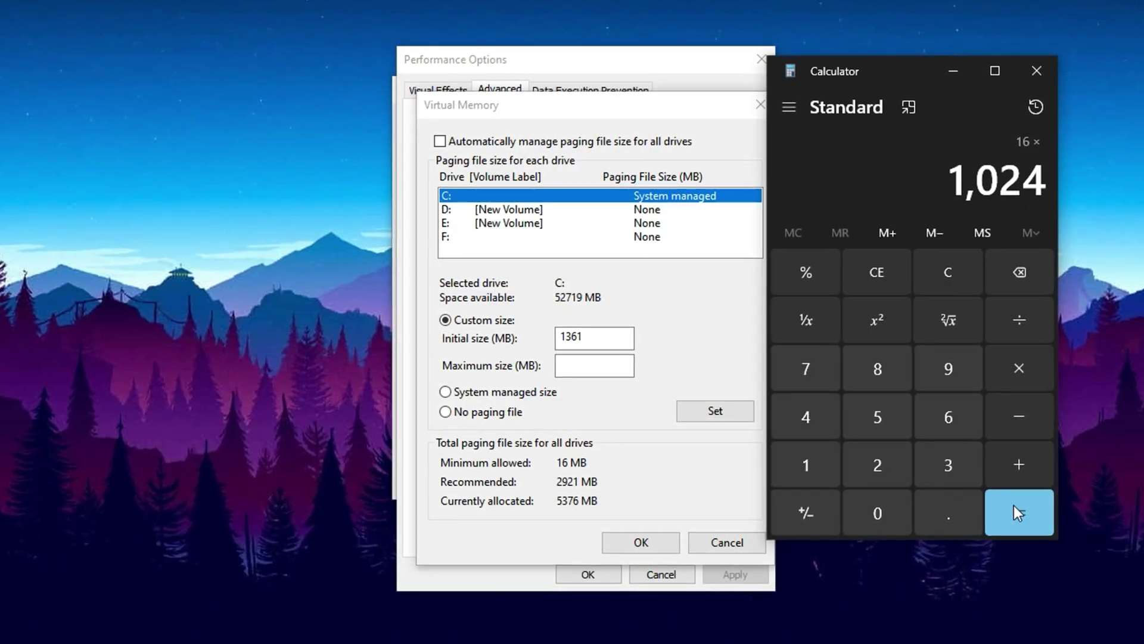
{"action": "left_click", "coordinate": [1014, 505]}
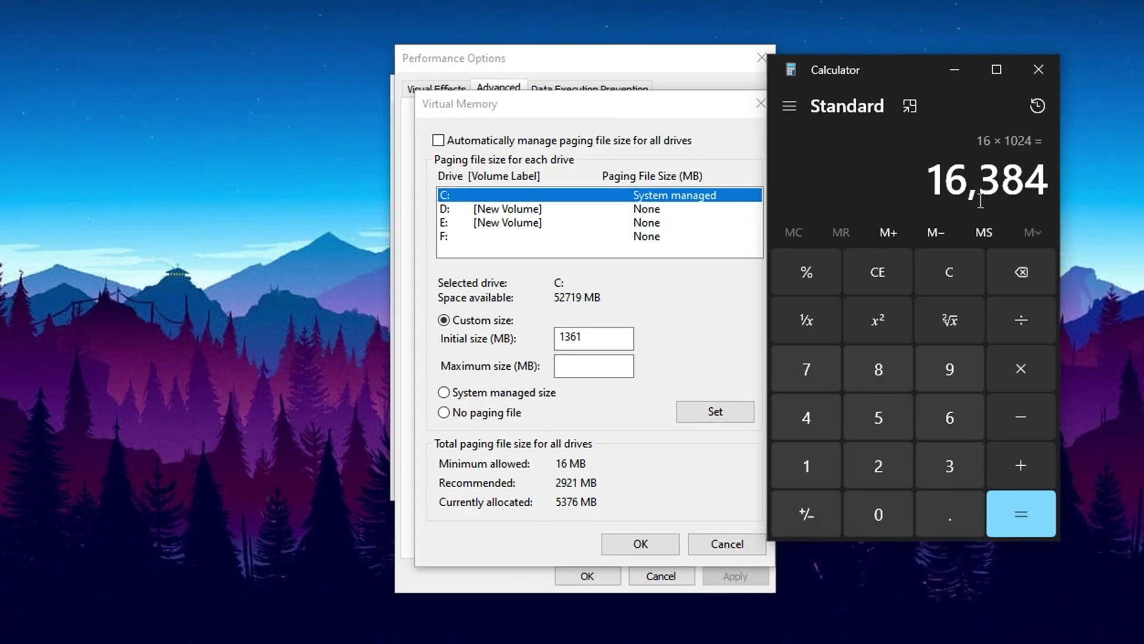
Divide the calculated value by 2, enter 8192 as the maximum paging file size in MB, and close Calculator.
{"action": "left_click", "coordinate": [1024, 324]}
{"action": "left_click", "coordinate": [893, 469]}
{"action": "left_click", "coordinate": [1024, 519]}
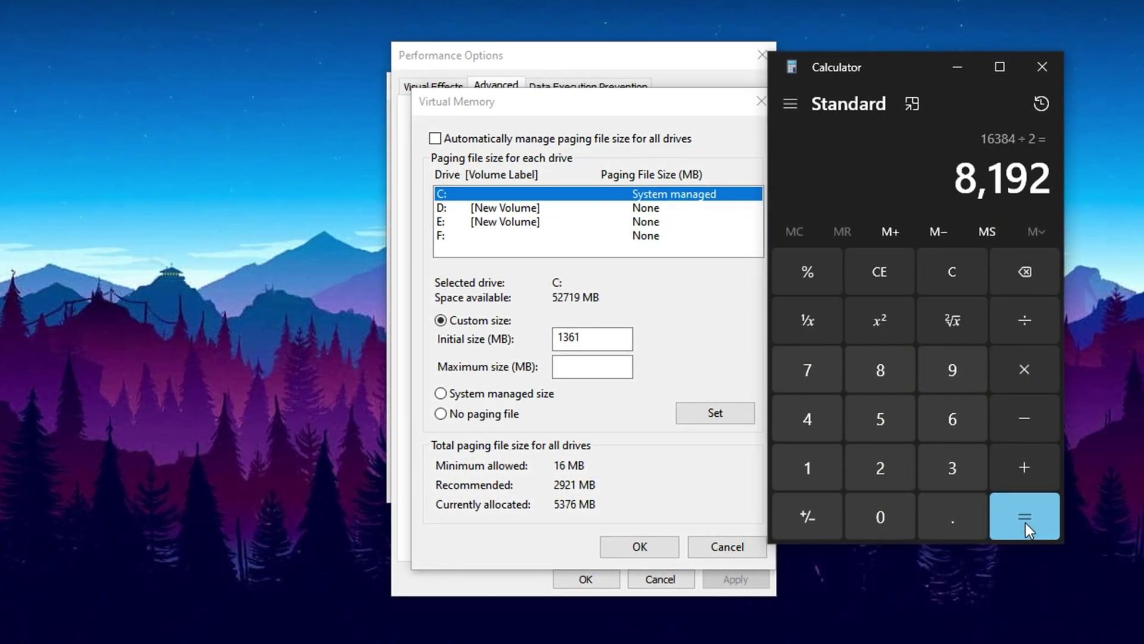
{"action": "left_click", "coordinate": [582, 374]}
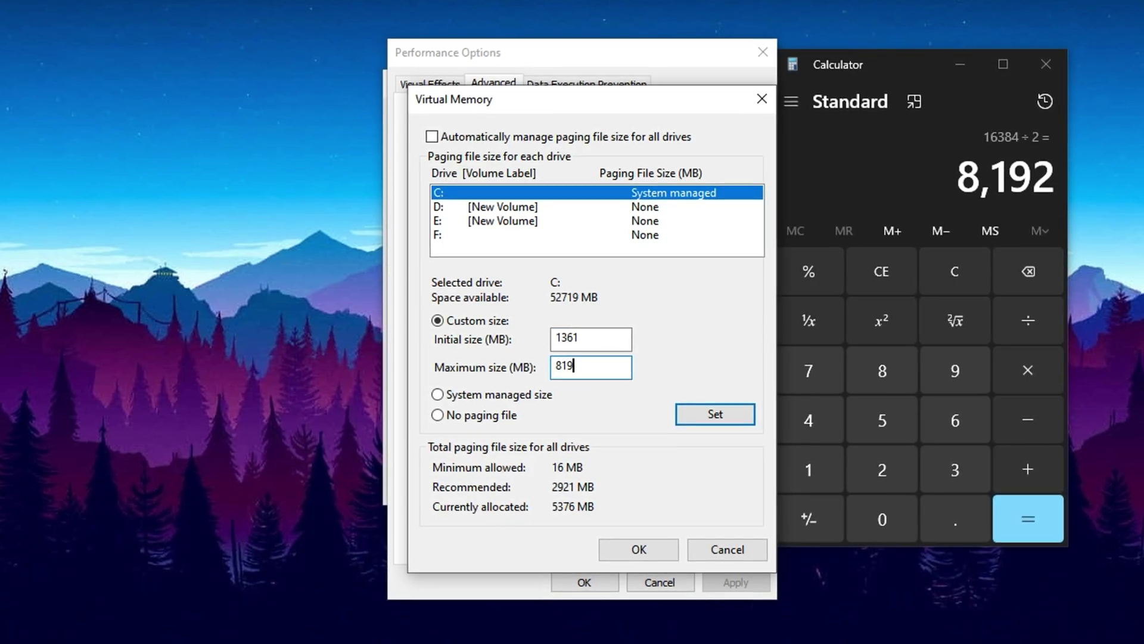
{"action": "left_click", "coordinate": [1053, 65]}
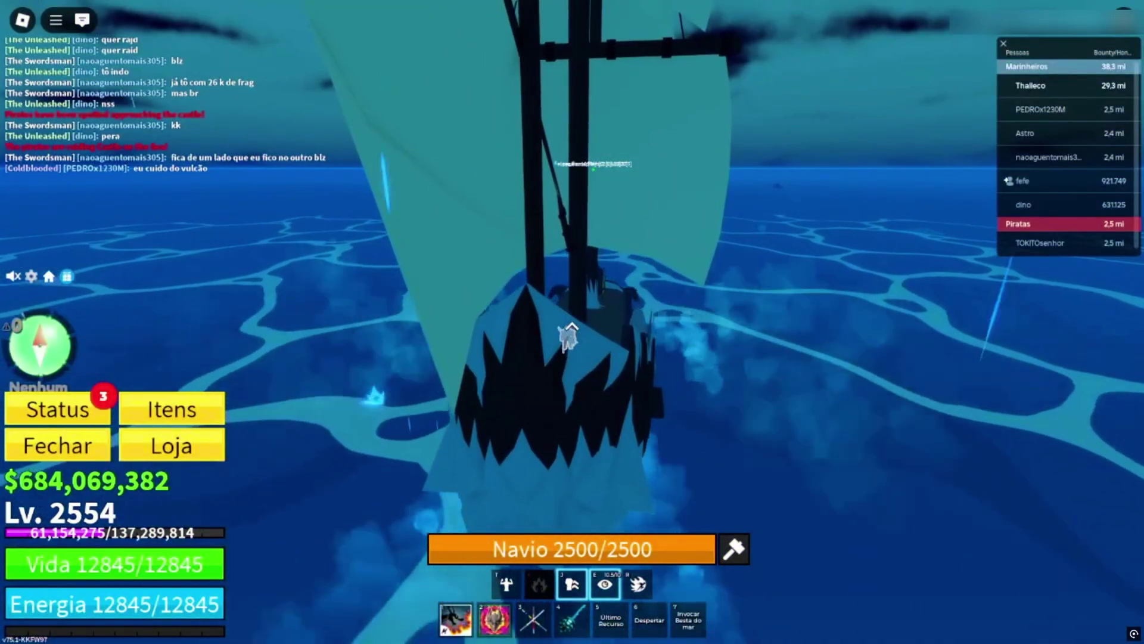
{"action": "key", "text": "1"}
{"action": "key", "text": "2"}
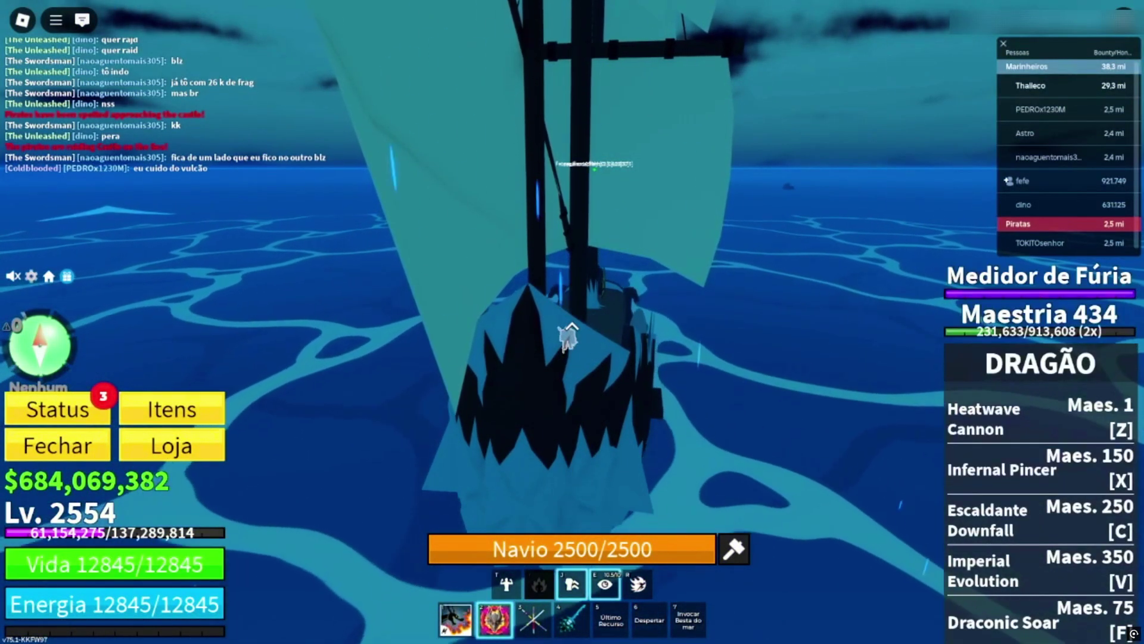
{"action": "key", "text": "2"}
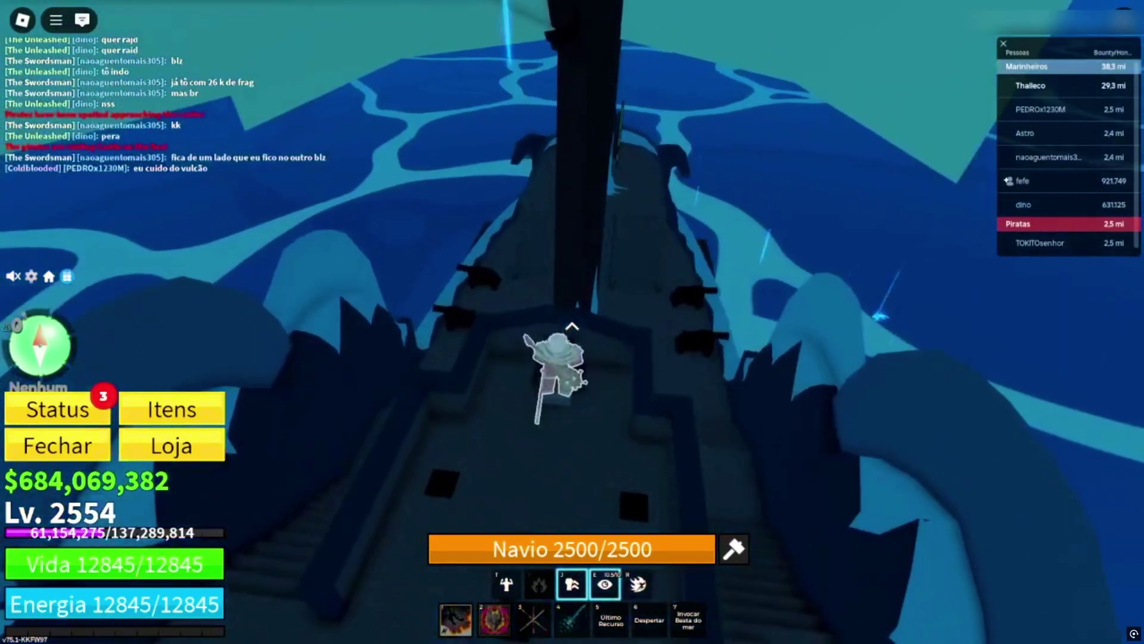